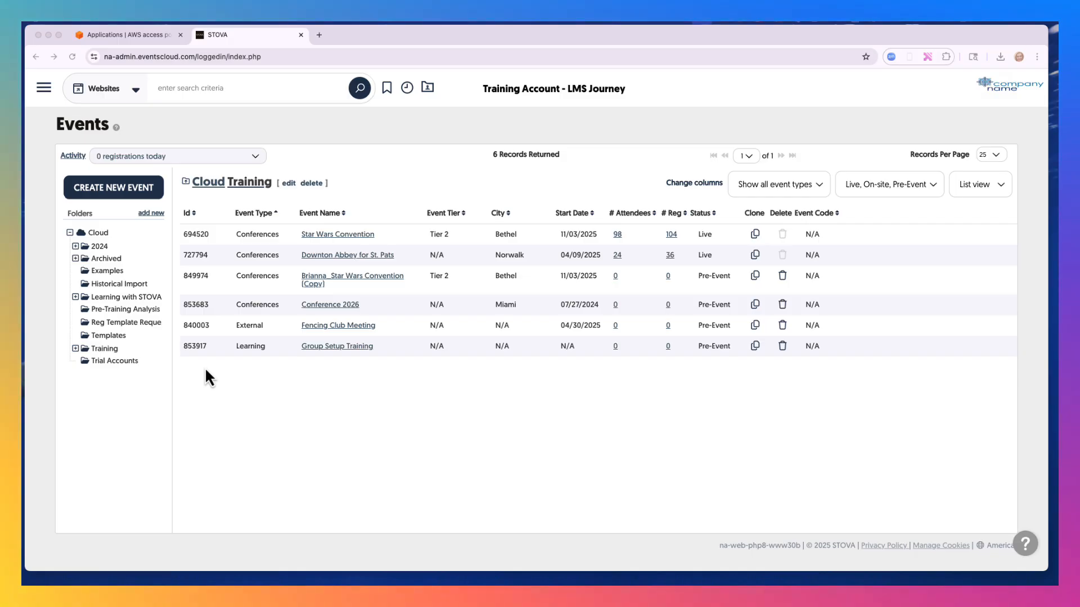
Create an event named Learning Seminar in the Training folder and activate its Registration module with the standard settings
click(134, 191)
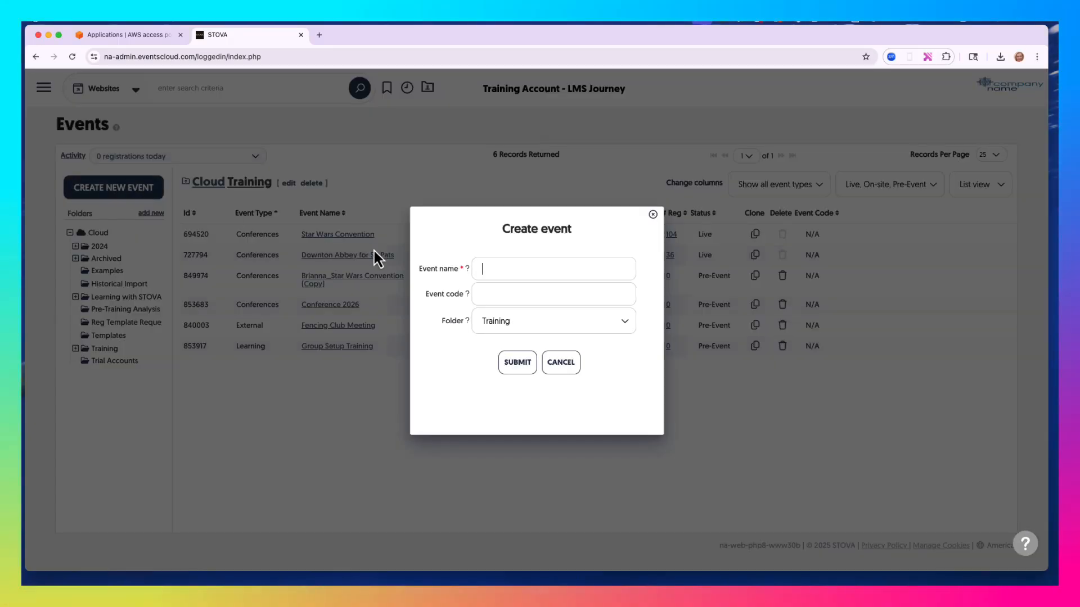
text(Learning Seminar)
click(513, 361)
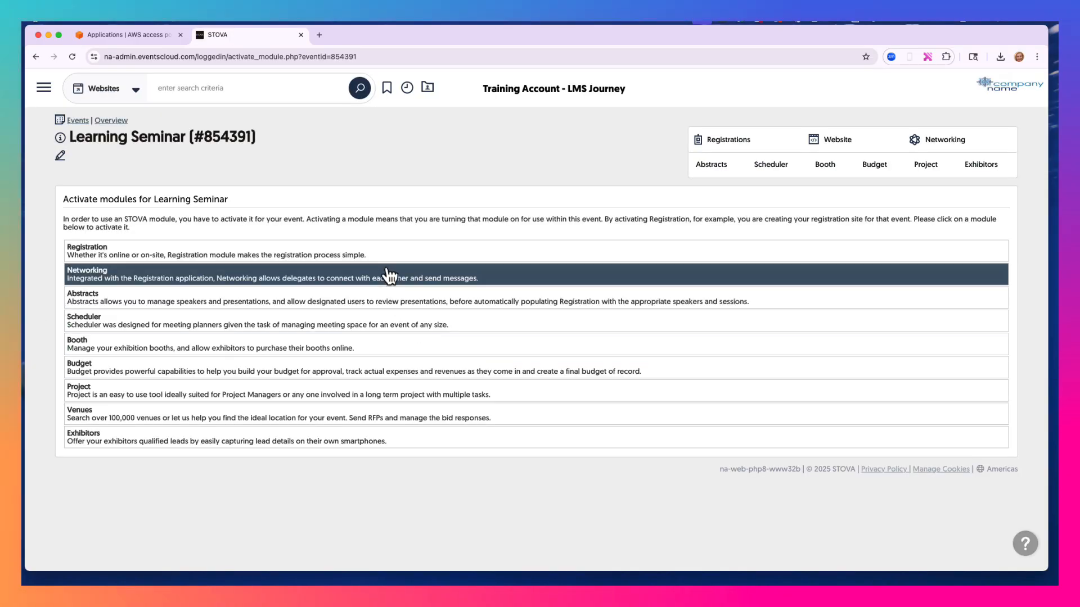
click(385, 259)
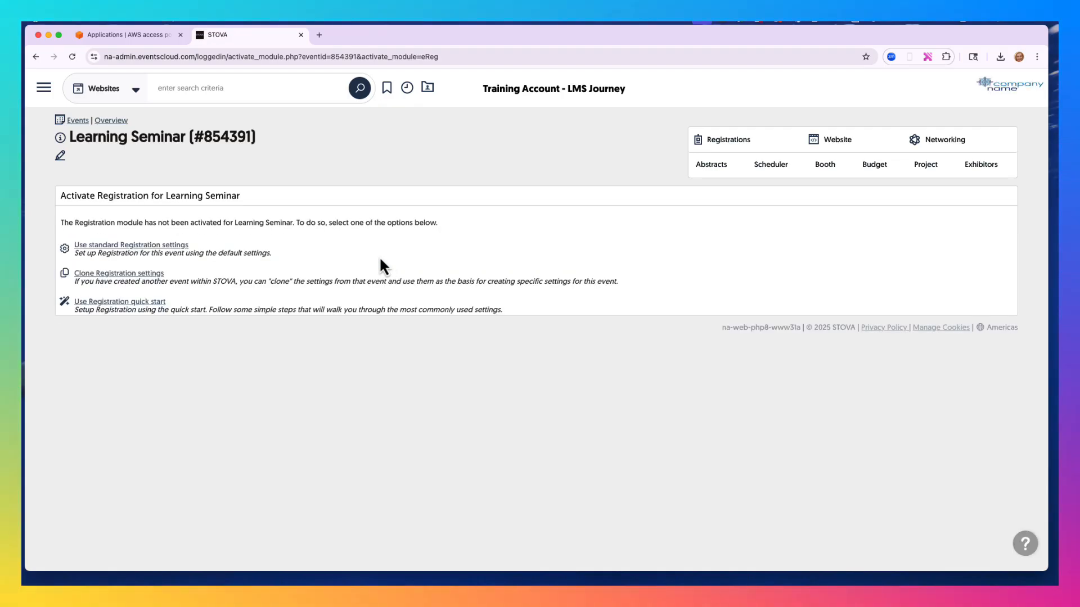
click(184, 247)
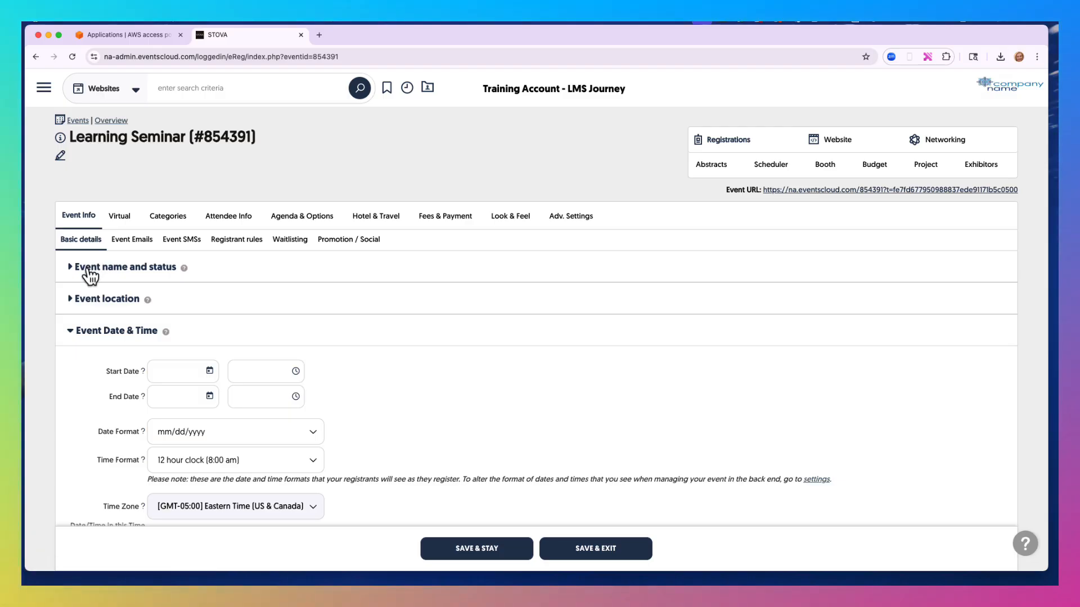
Look over the event's basic details and attendee categories, and check the category choices on the public registration page
click(76, 332)
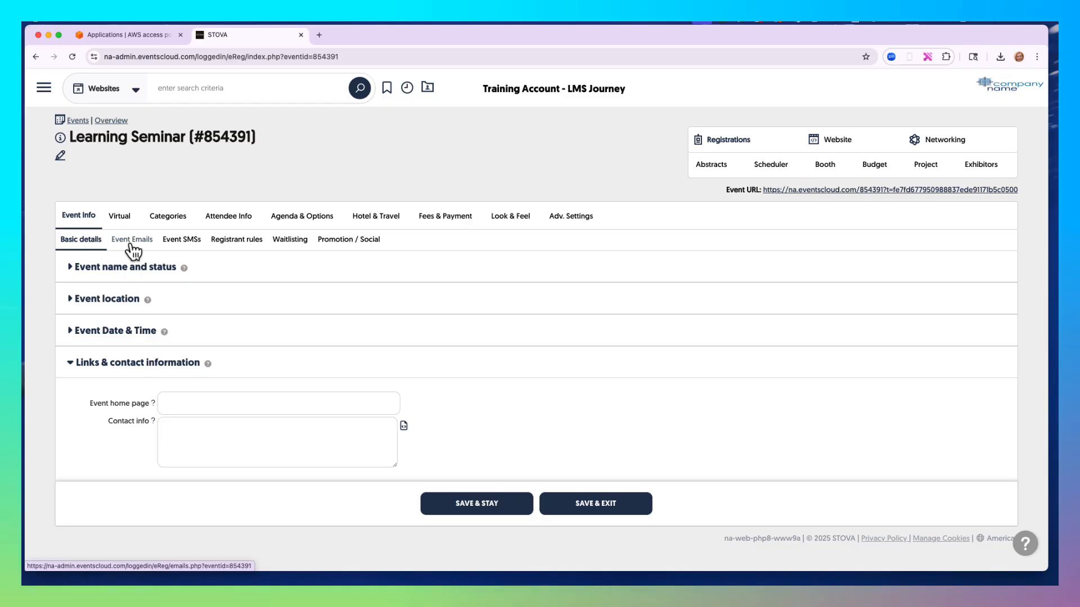
click(163, 223)
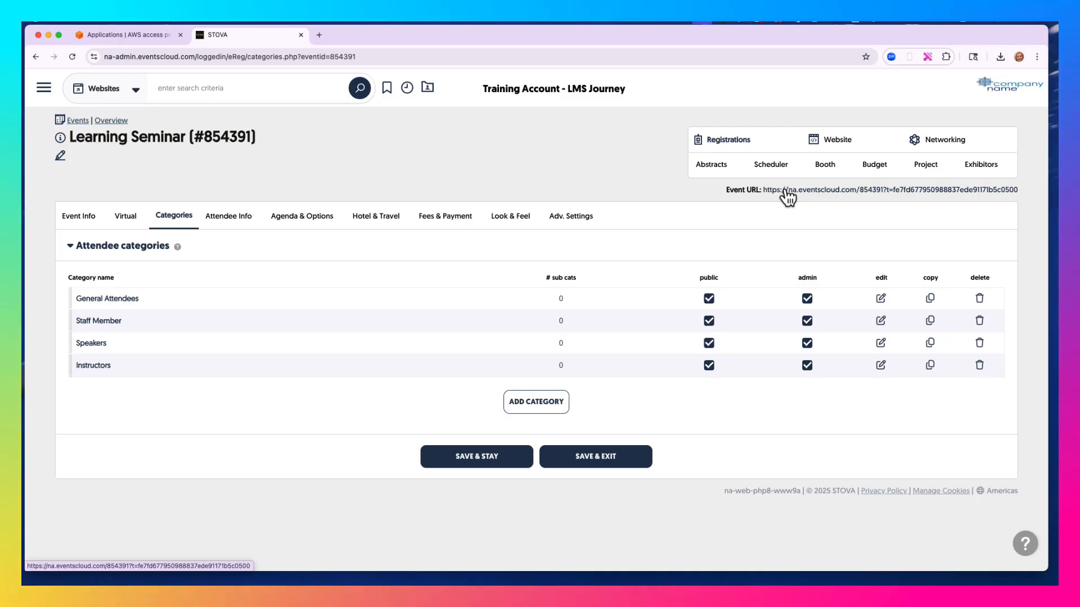
click(786, 192)
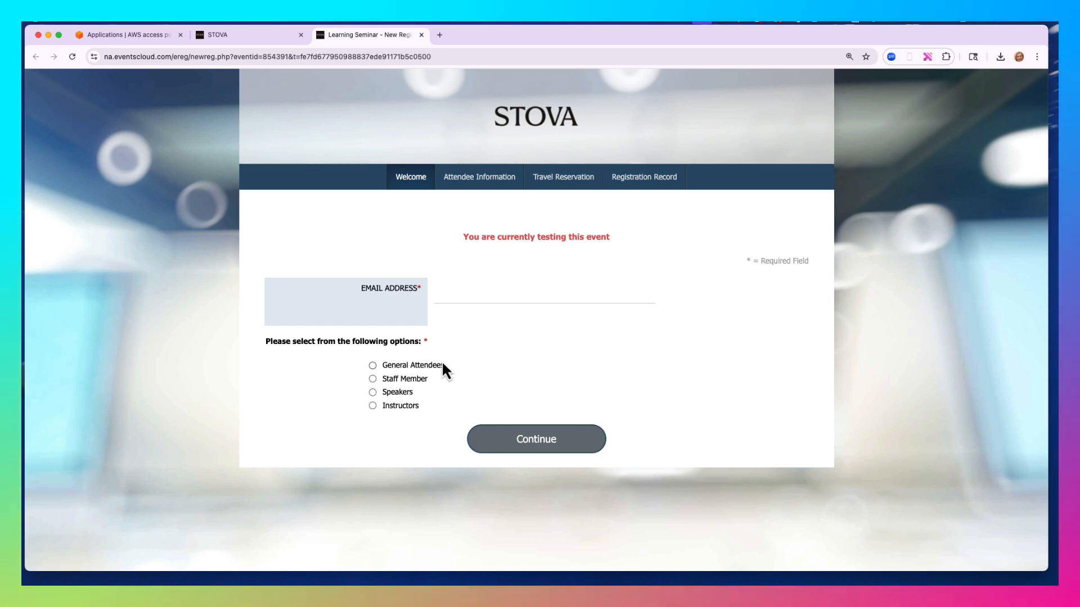
click(427, 380)
click(411, 405)
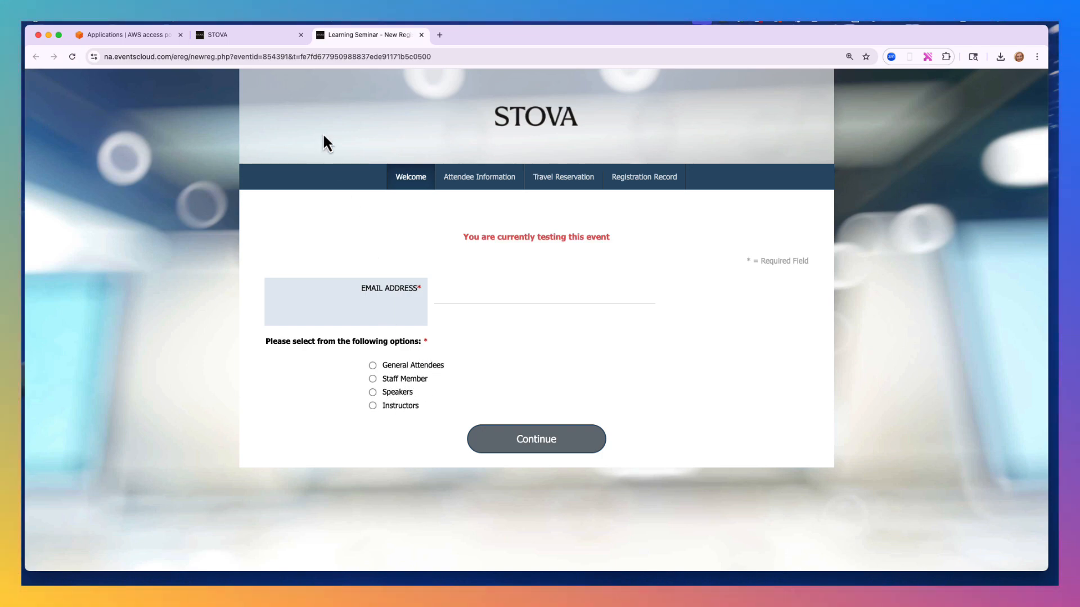
click(269, 36)
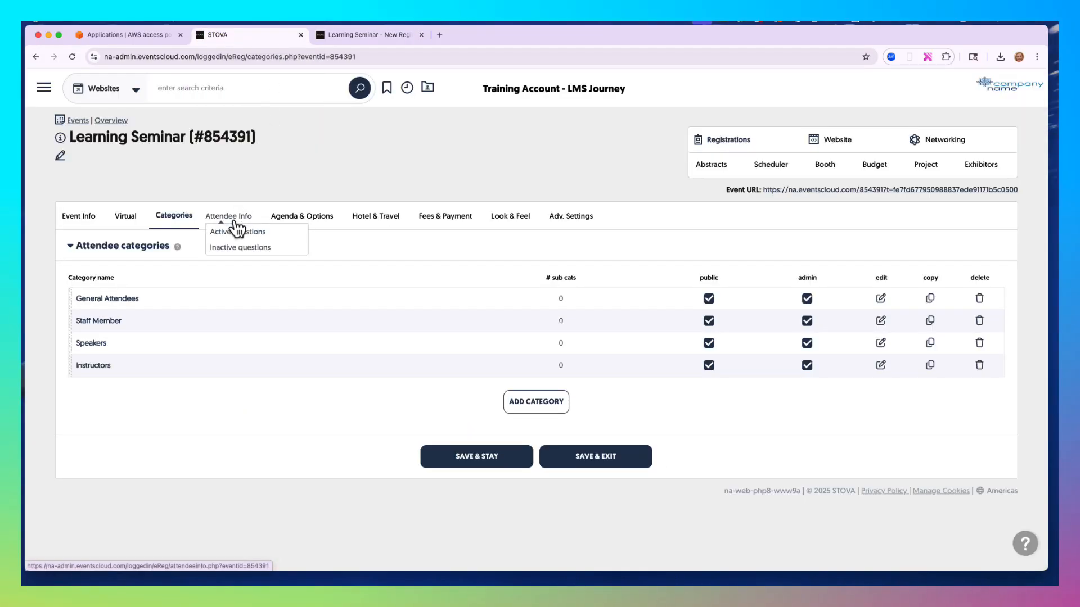
Examine the active attendee questions for the welcome and attendee information pages
click(236, 232)
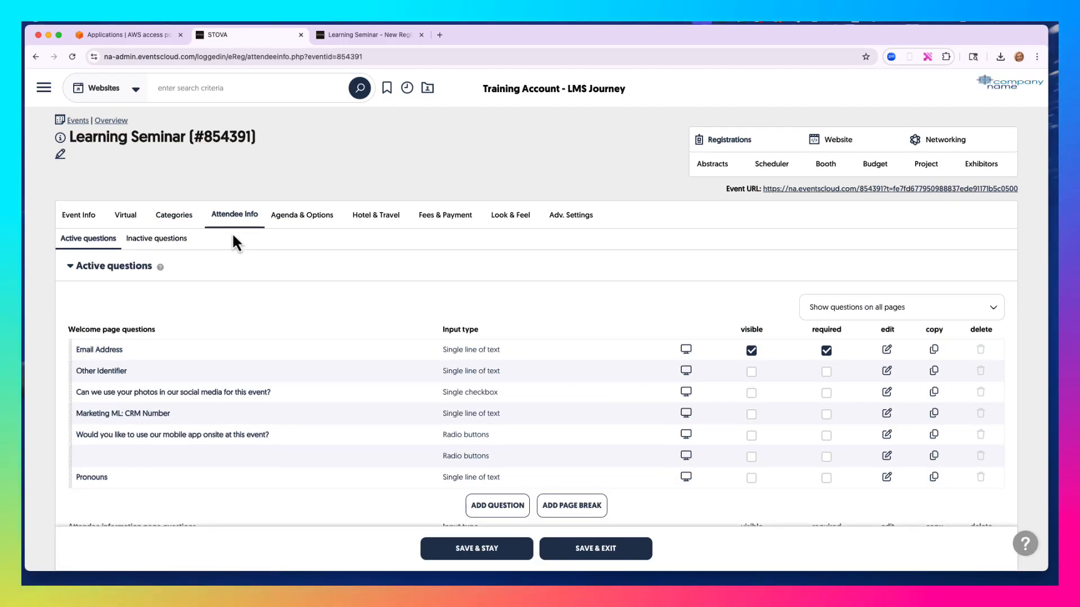
scroll(289, 323, down, 2)
scroll(288, 323, down, 5)
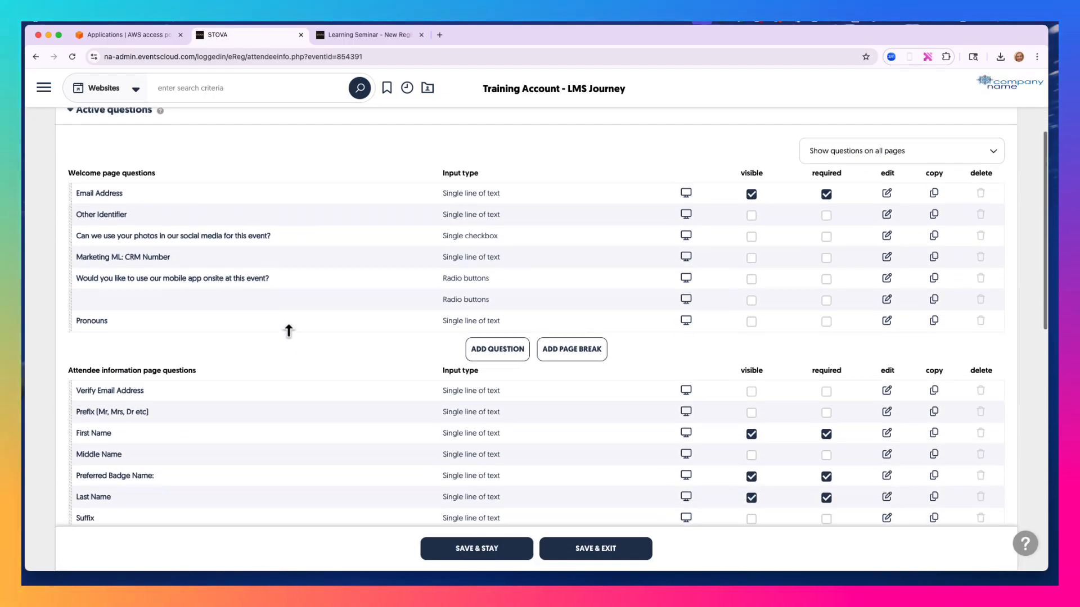
scroll(289, 331, down, 3)
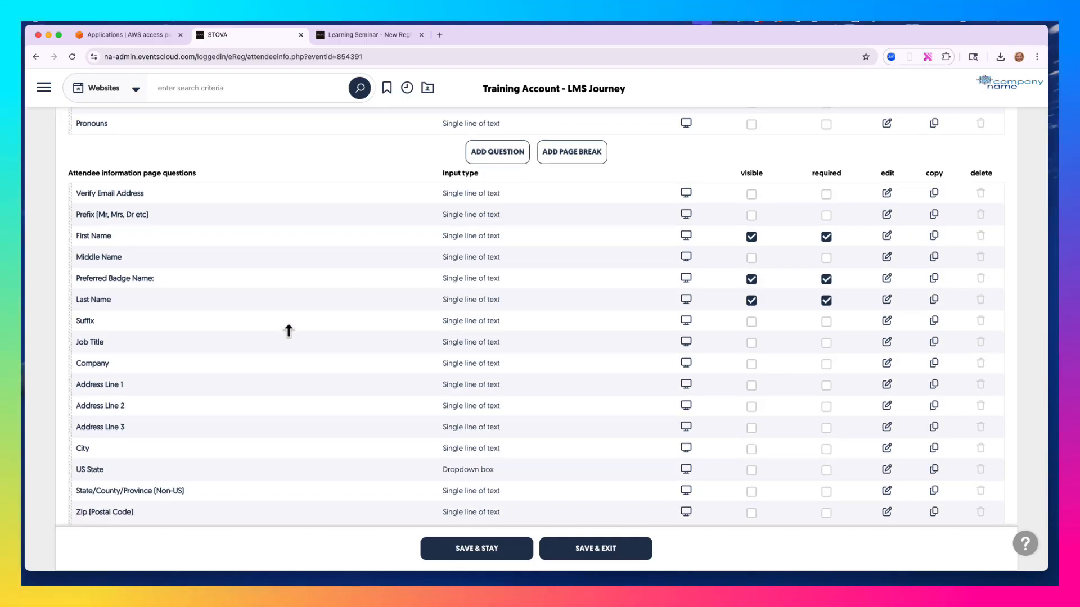
scroll(288, 330, down, 1)
scroll(289, 330, down, 1)
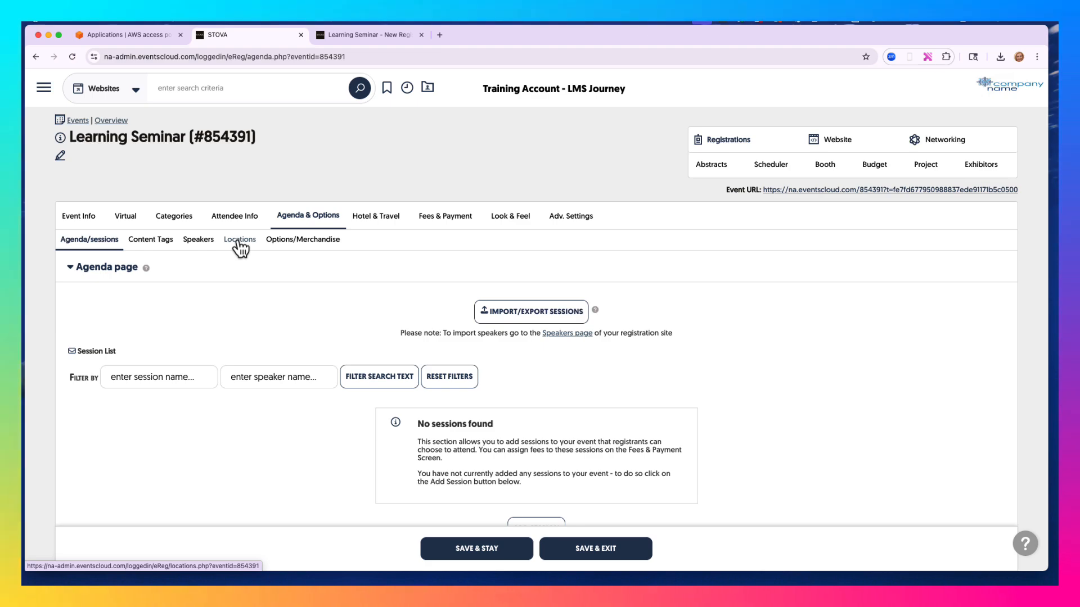
Review the event's options and merchandise, and examine its hotel and travel settings
click(303, 242)
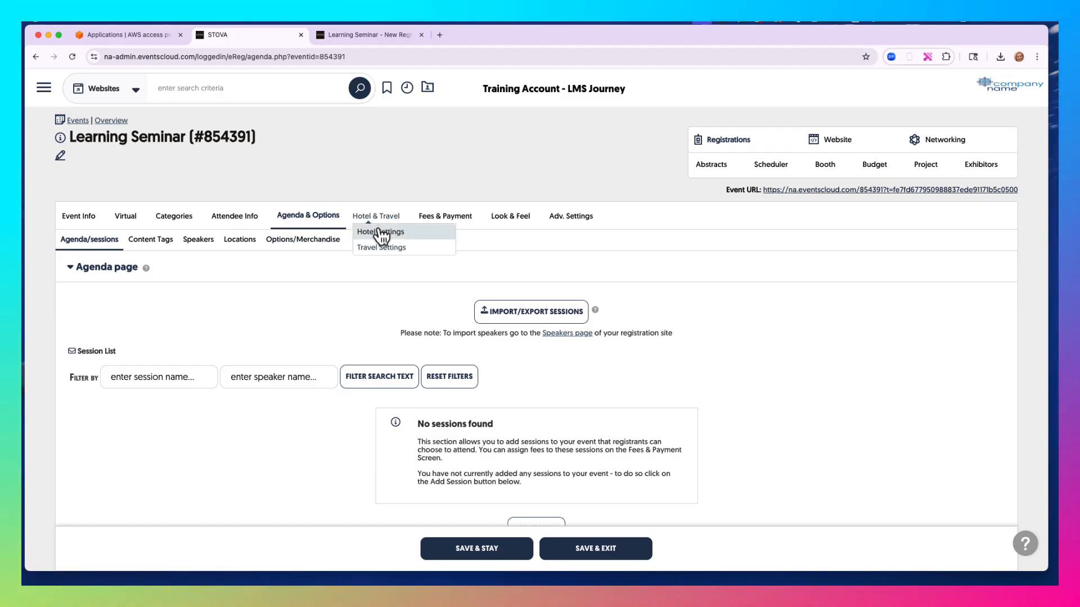
click(380, 232)
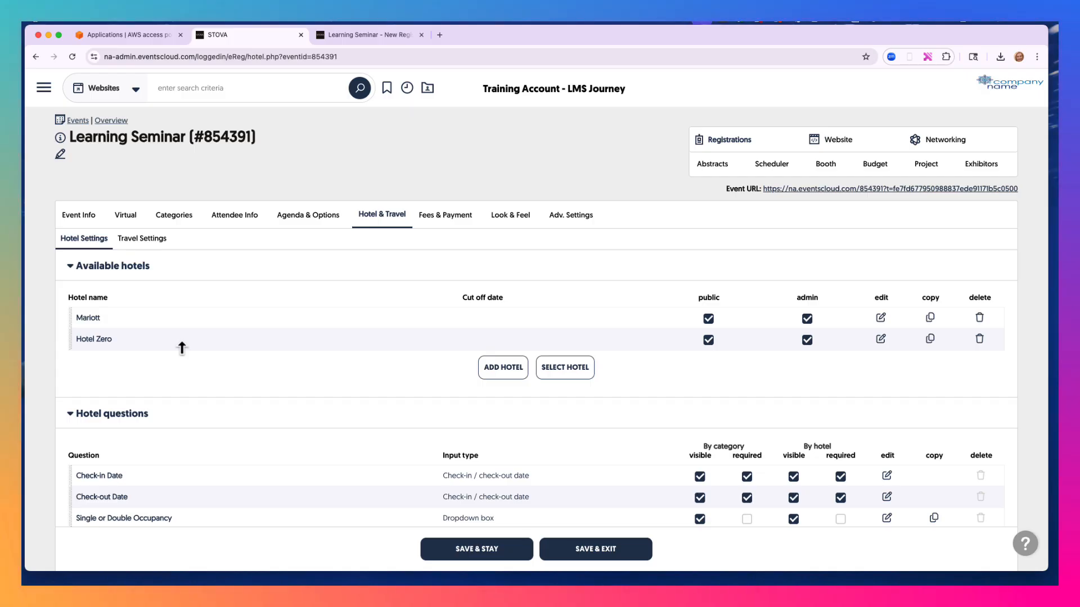
scroll(182, 348, down, 3)
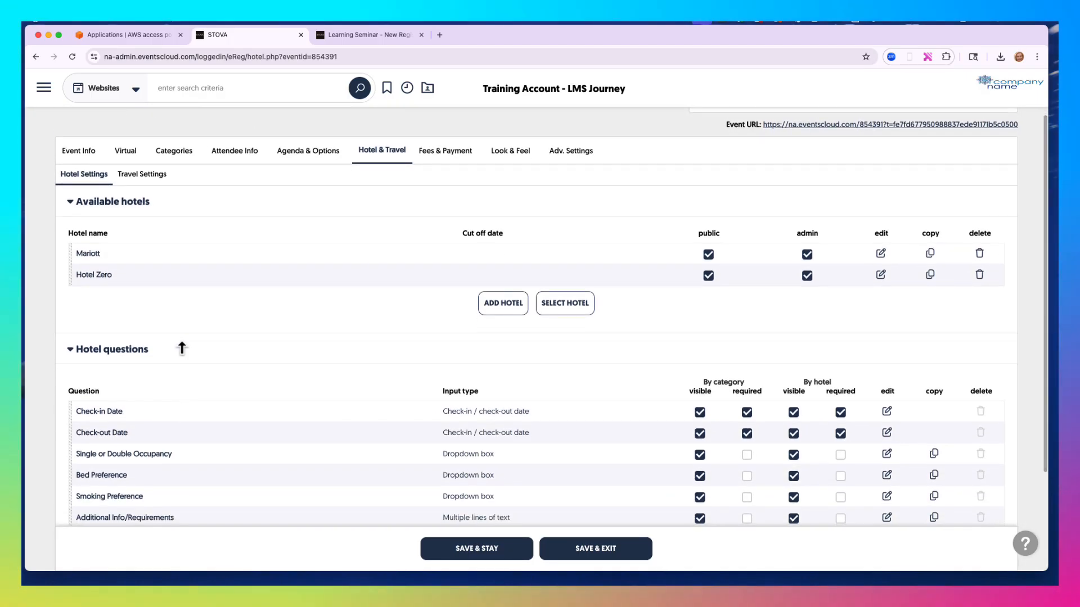
scroll(186, 349, up, 3)
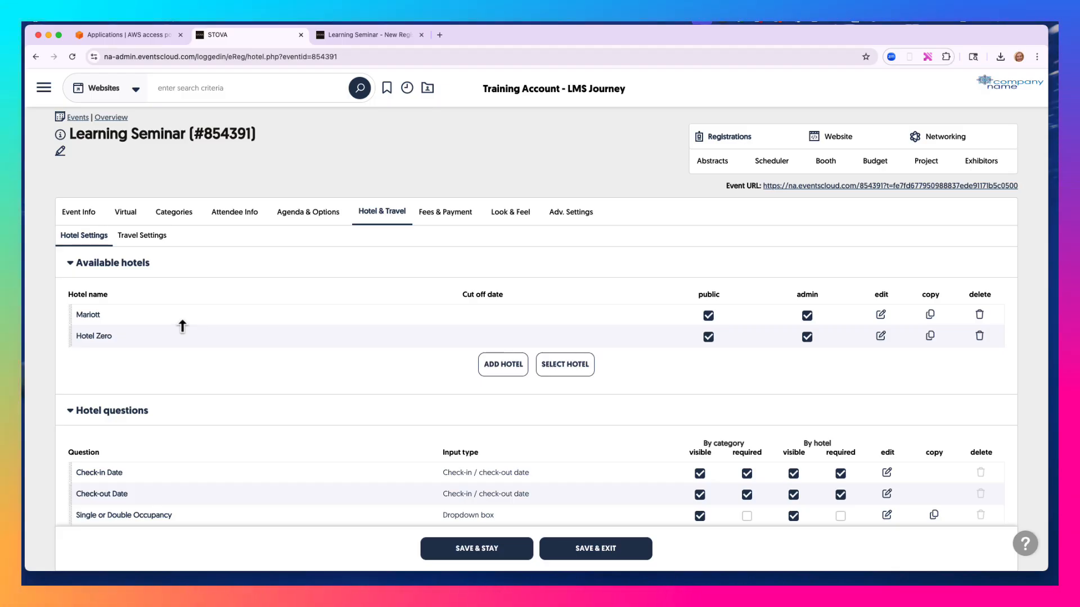
click(156, 239)
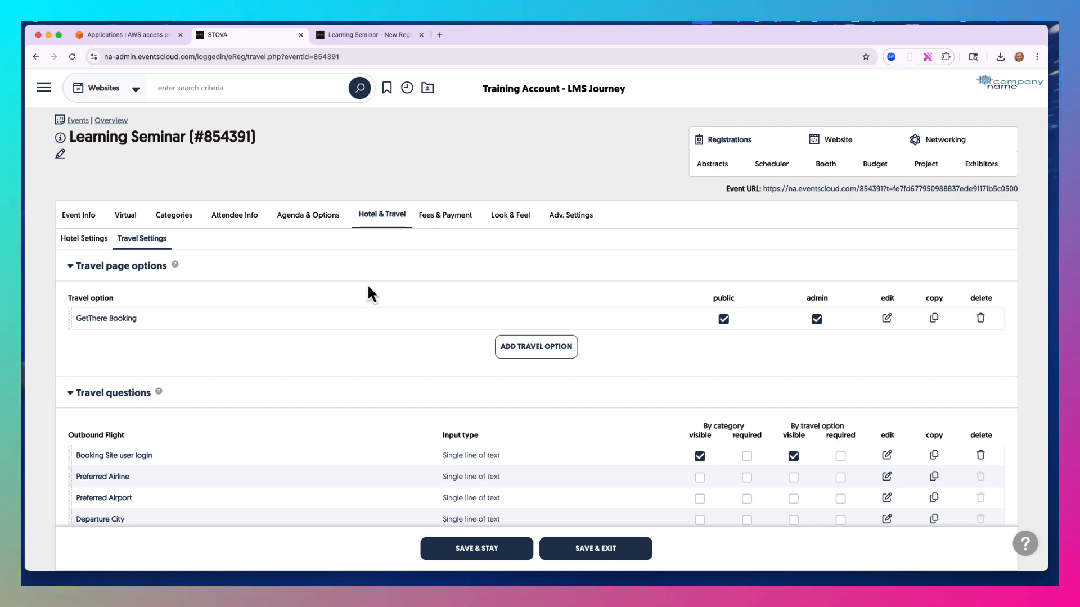
Add price points for 08/25/2025 and 09/29/2025 at 12:00 am and review the standard fee structure
click(437, 236)
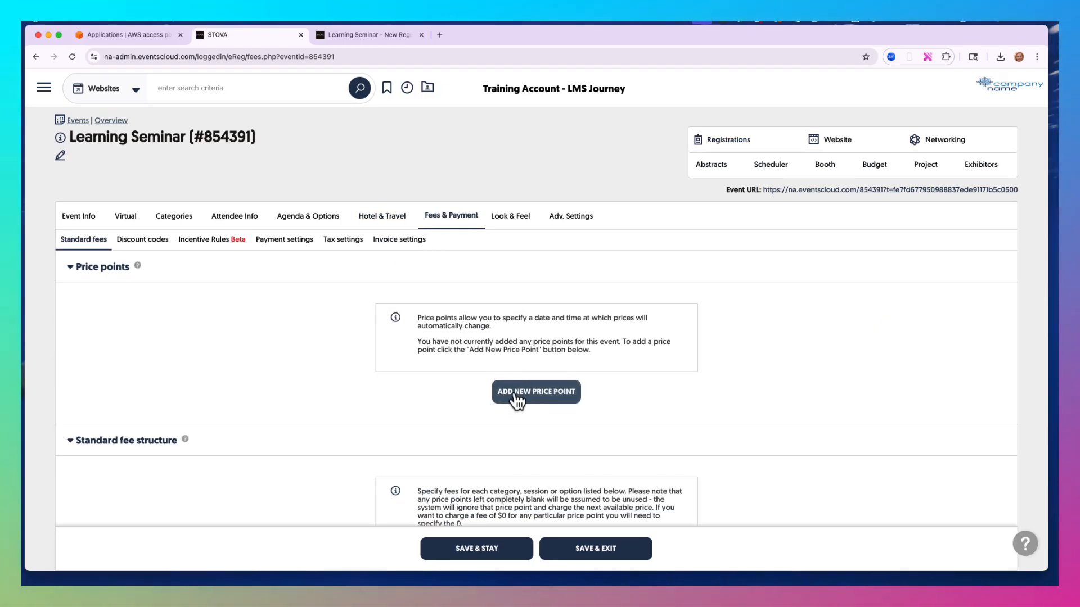
click(517, 394)
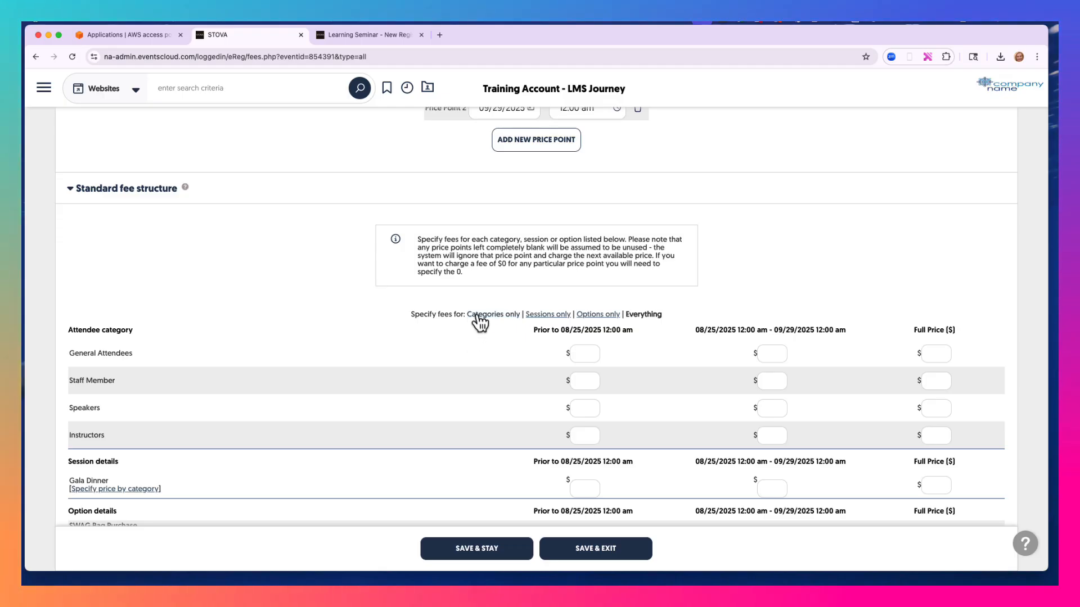
click(477, 317)
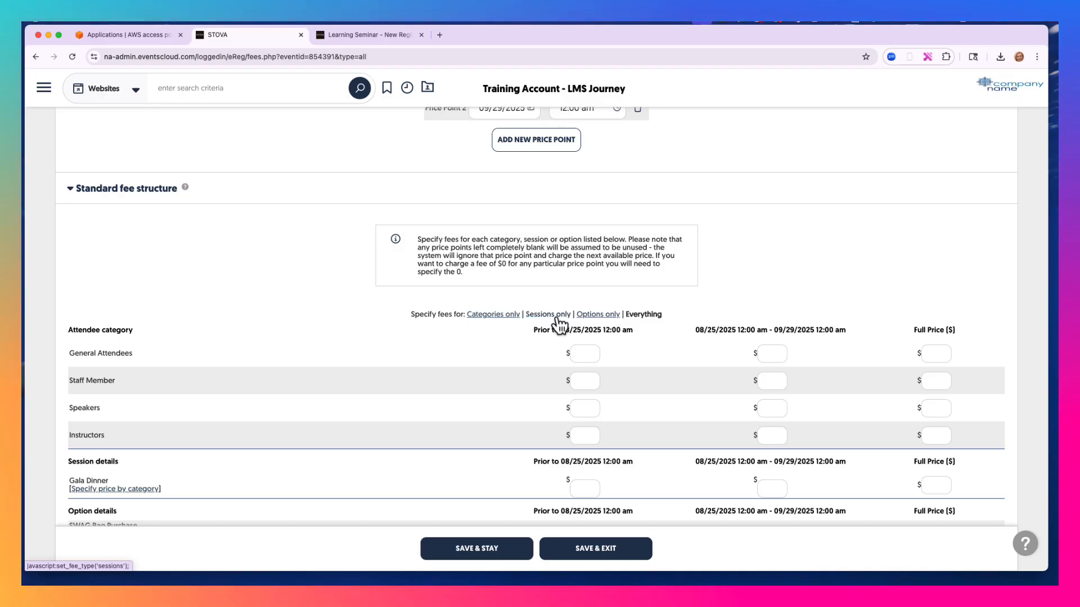
click(205, 488)
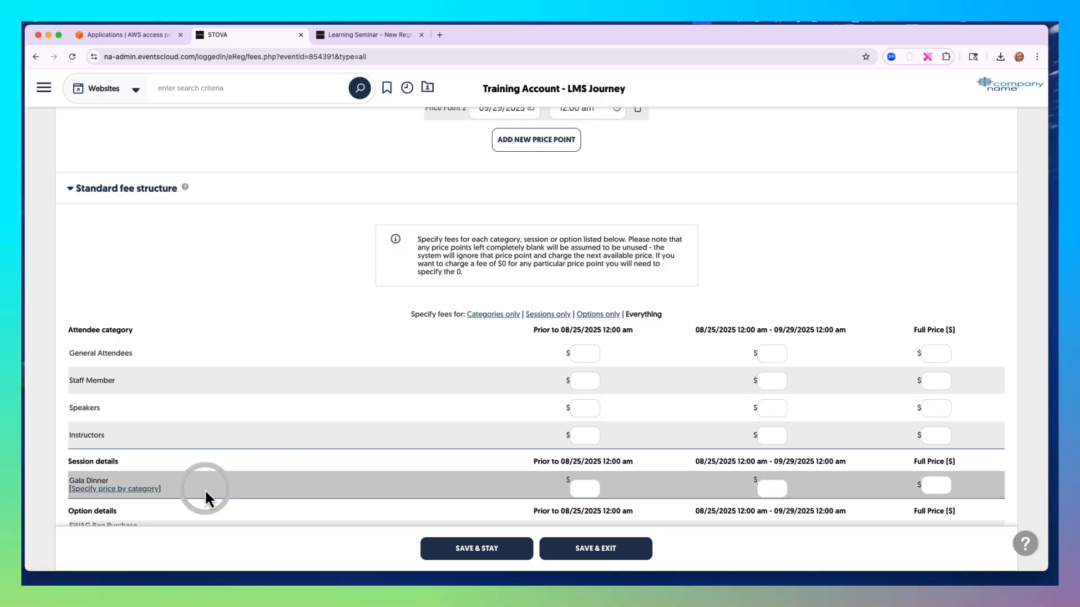
scroll(205, 488, down, 2)
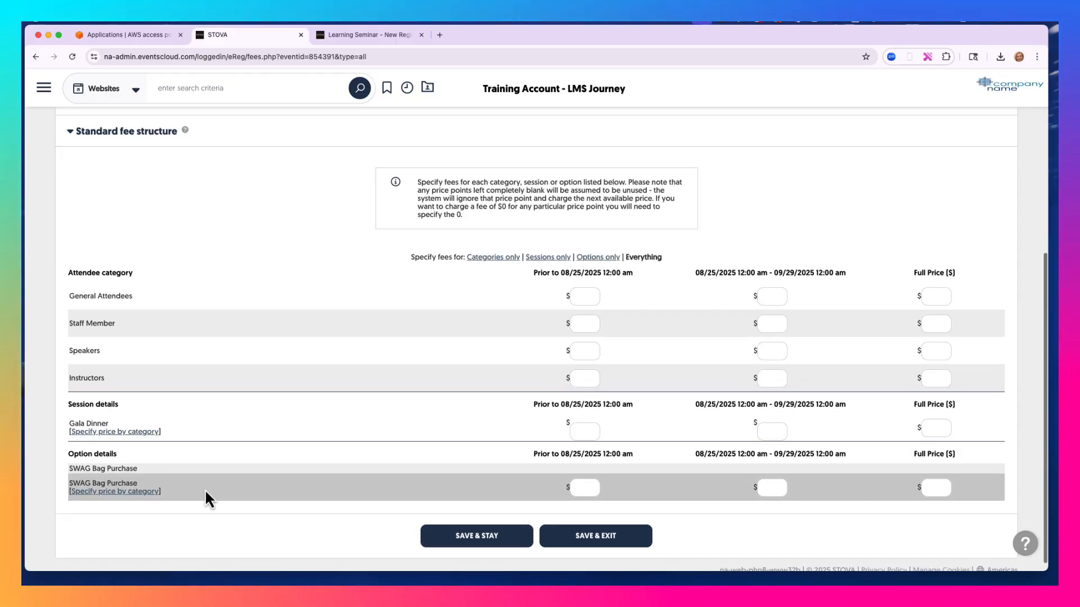
scroll(205, 488, up, 5)
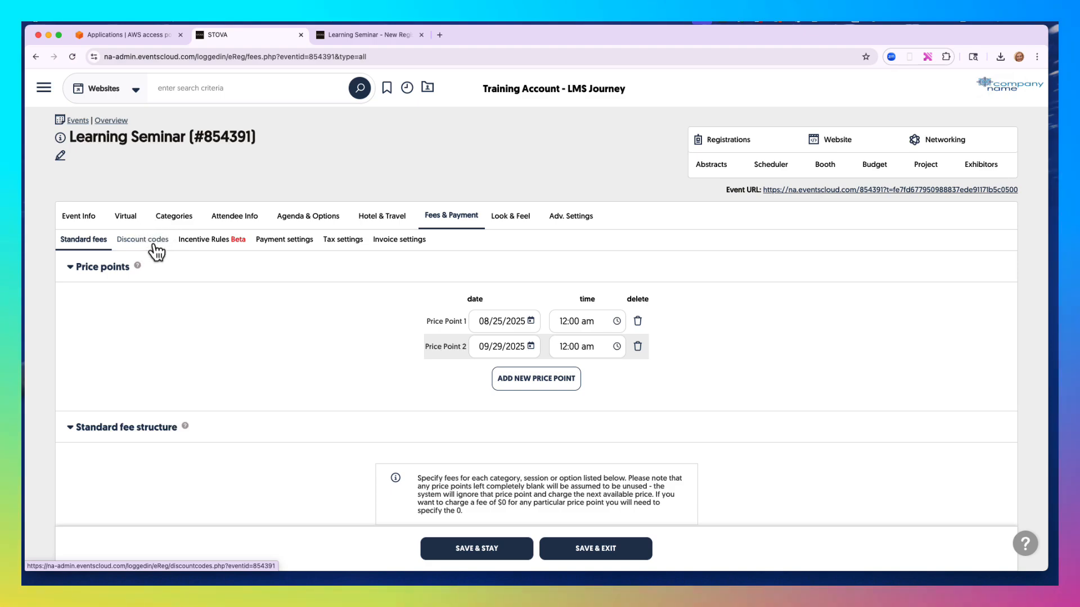
Add Invoice and Credit Card as payment methods and look over the event's invoice settings
click(153, 245)
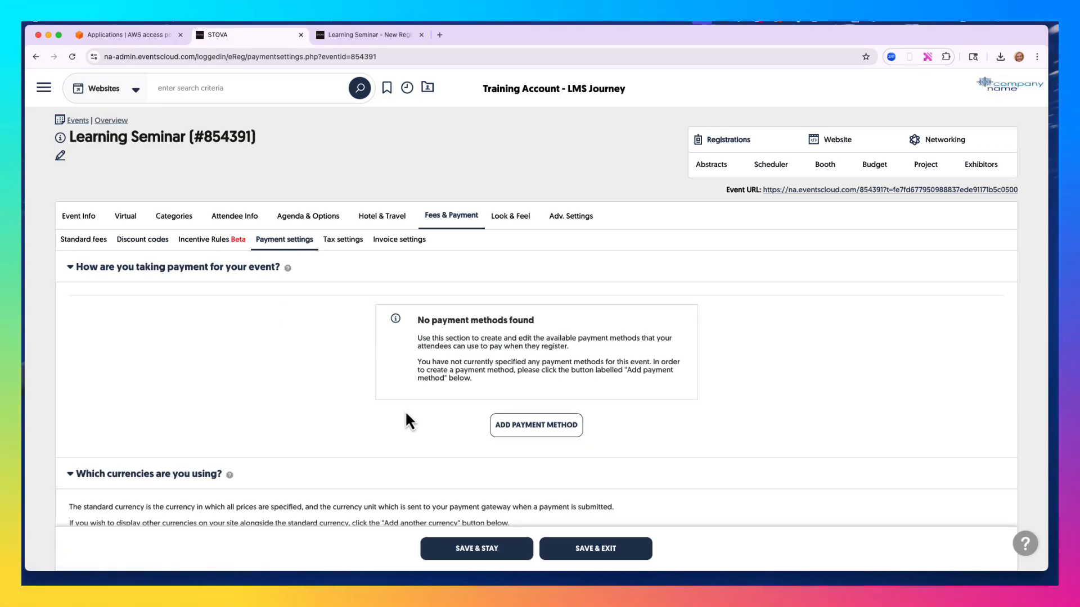
click(513, 429)
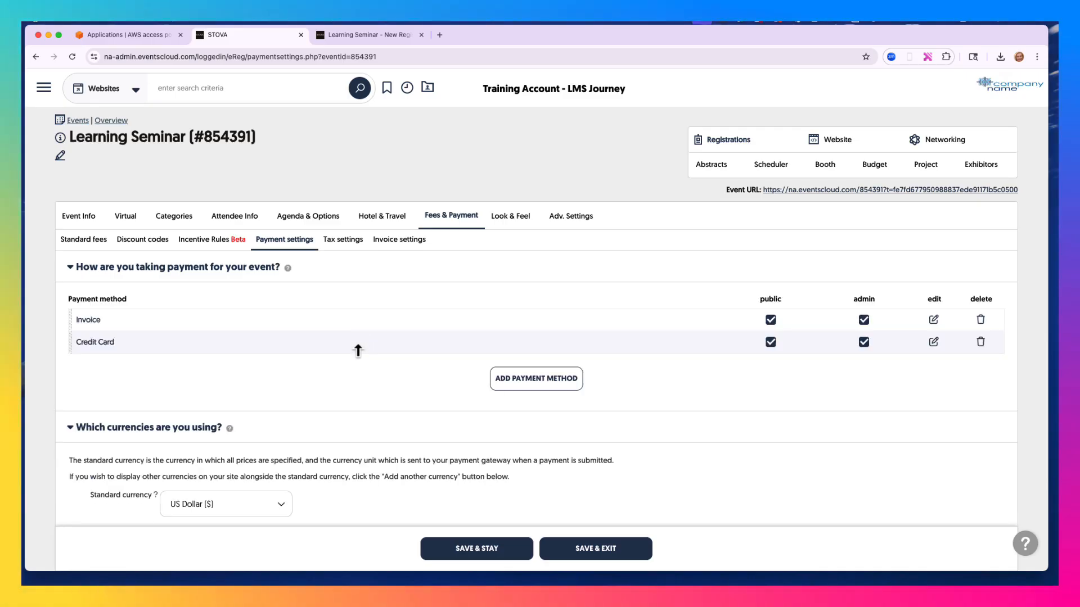
click(353, 246)
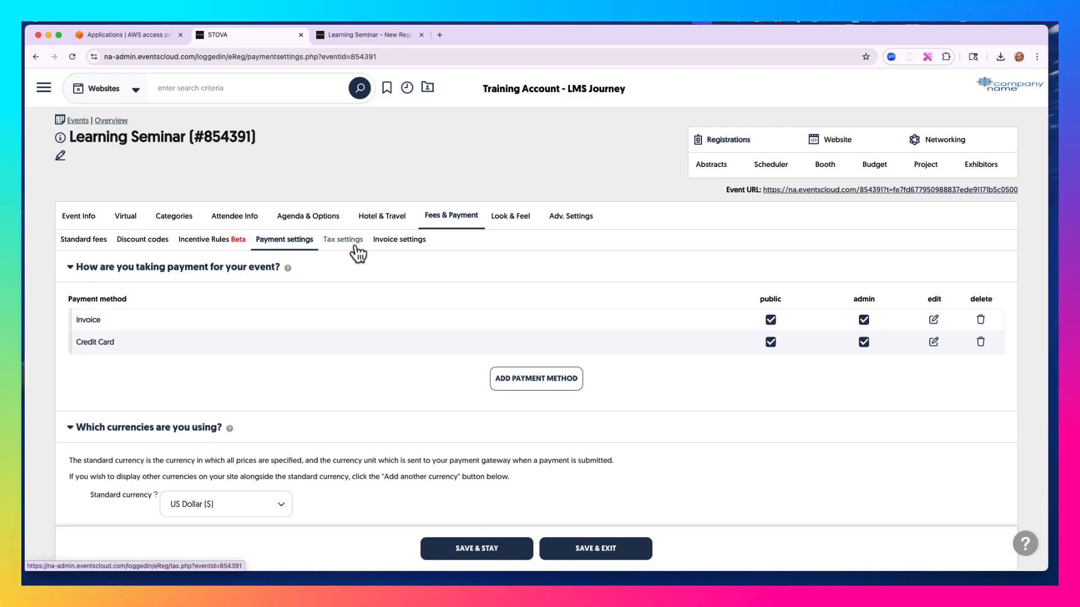
click(392, 247)
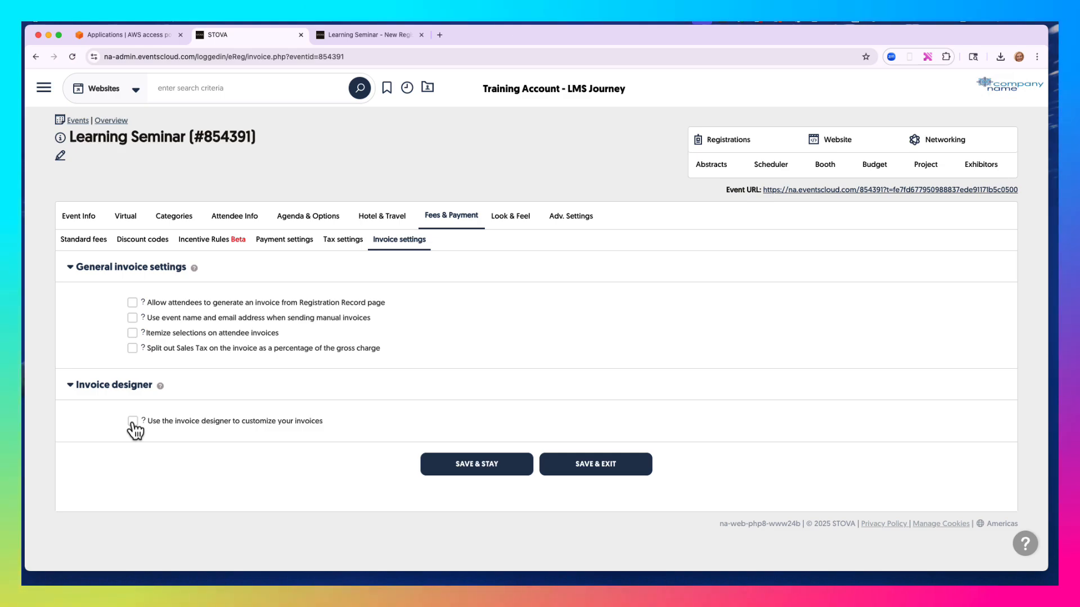
Add a New Registration Page header "Note of Welcome" and a Registration Record header "Note of thanks."
click(510, 216)
click(515, 232)
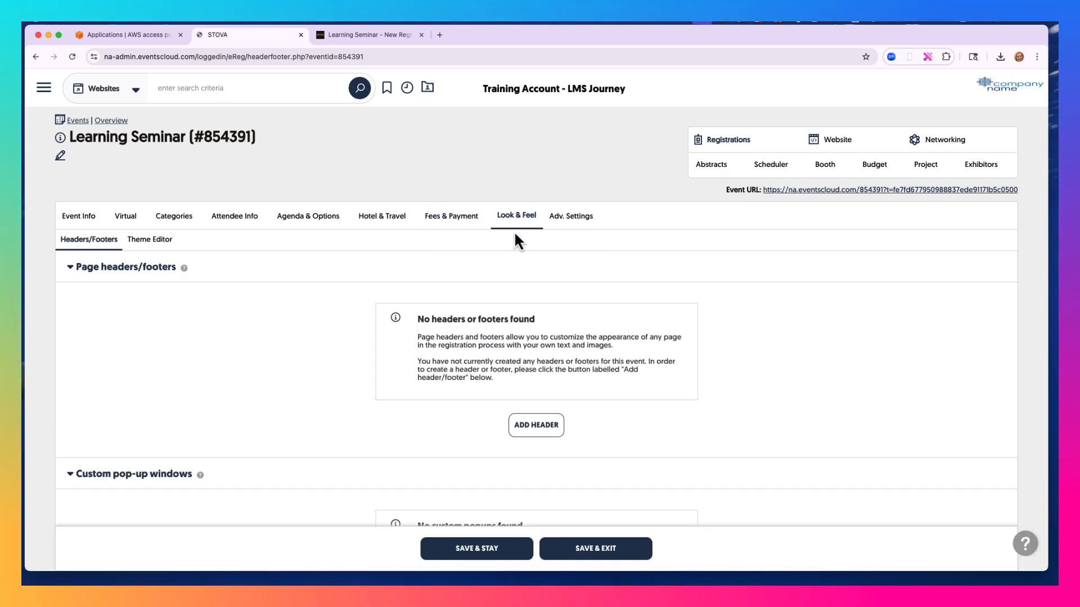
click(524, 427)
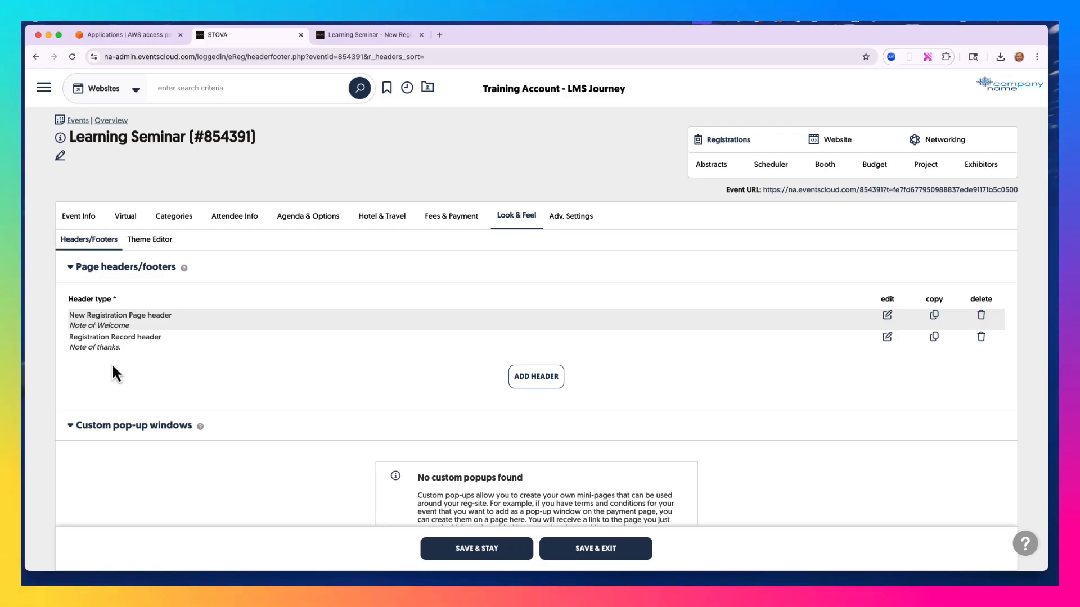
scroll(113, 367, down, 1)
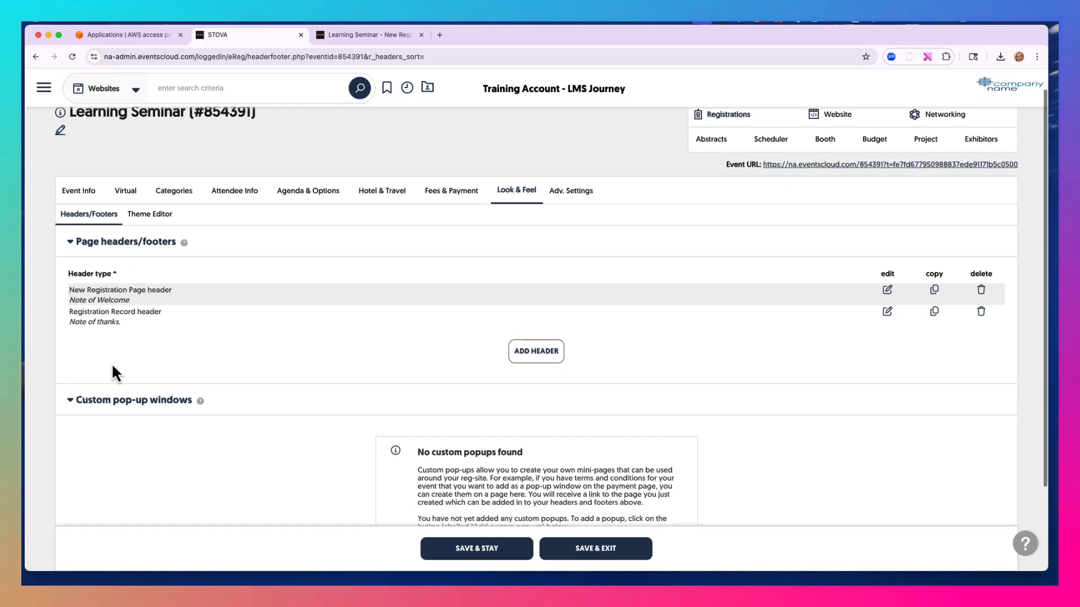
scroll(111, 363, down, 2)
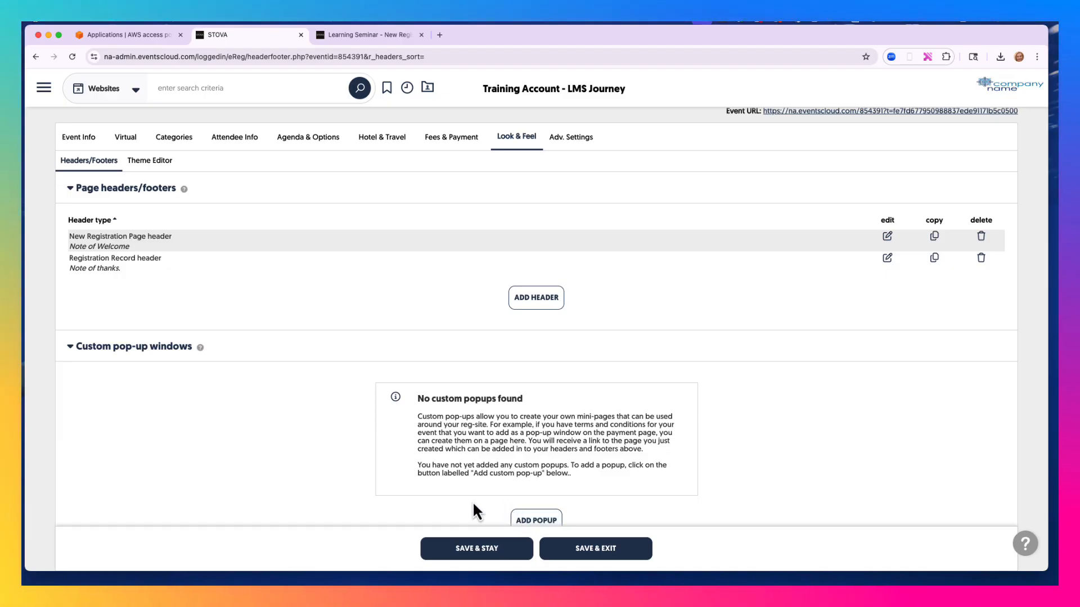
scroll(349, 437, up, 3)
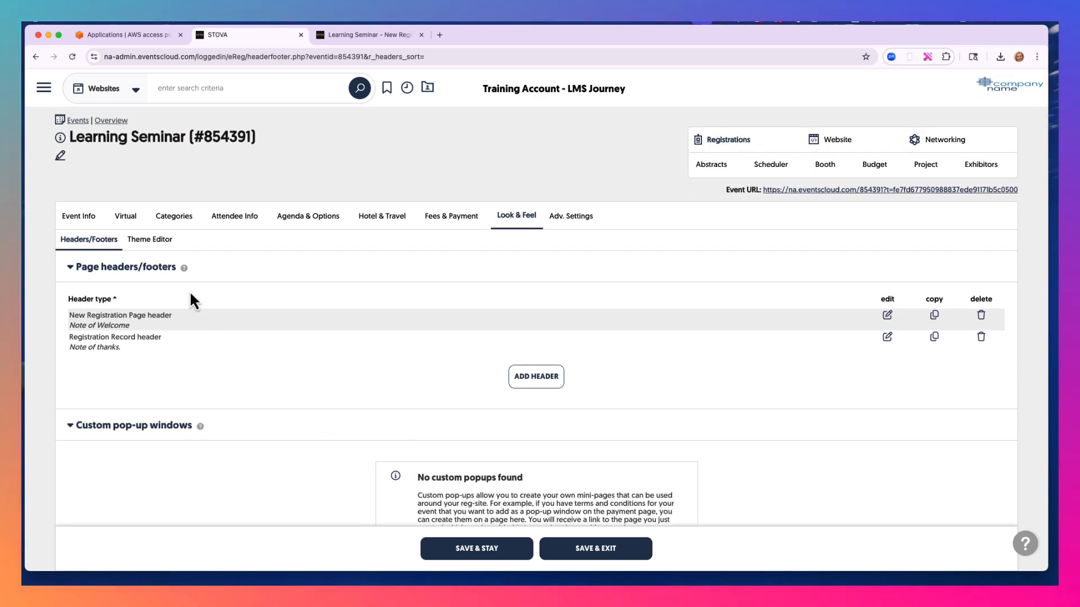
Apply the blue color scheme with its blurred page background in the Theme Editor, and look over the header logo and background options
click(164, 244)
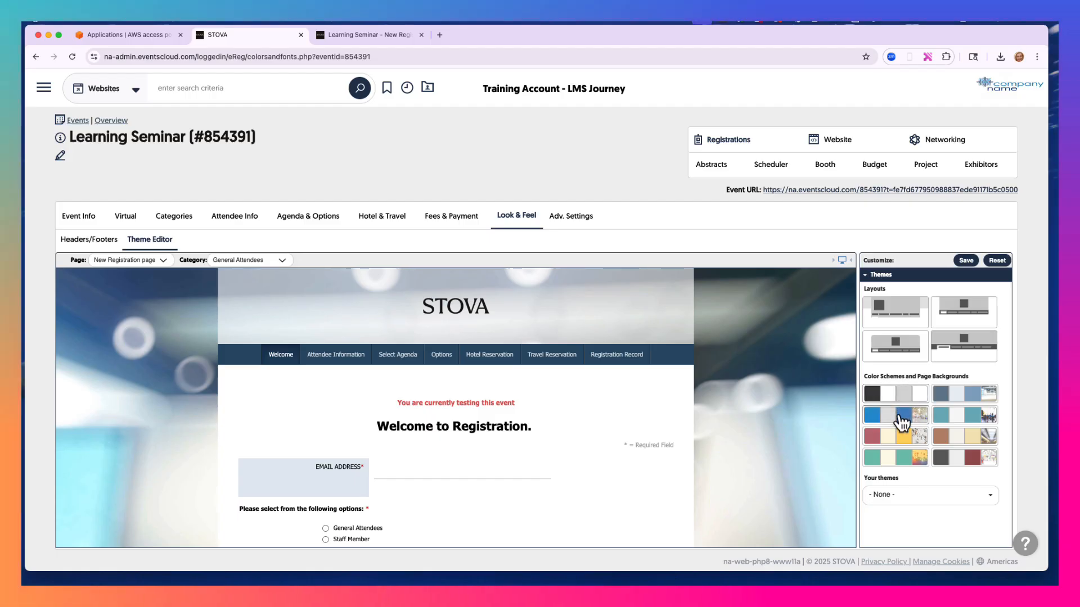
click(902, 419)
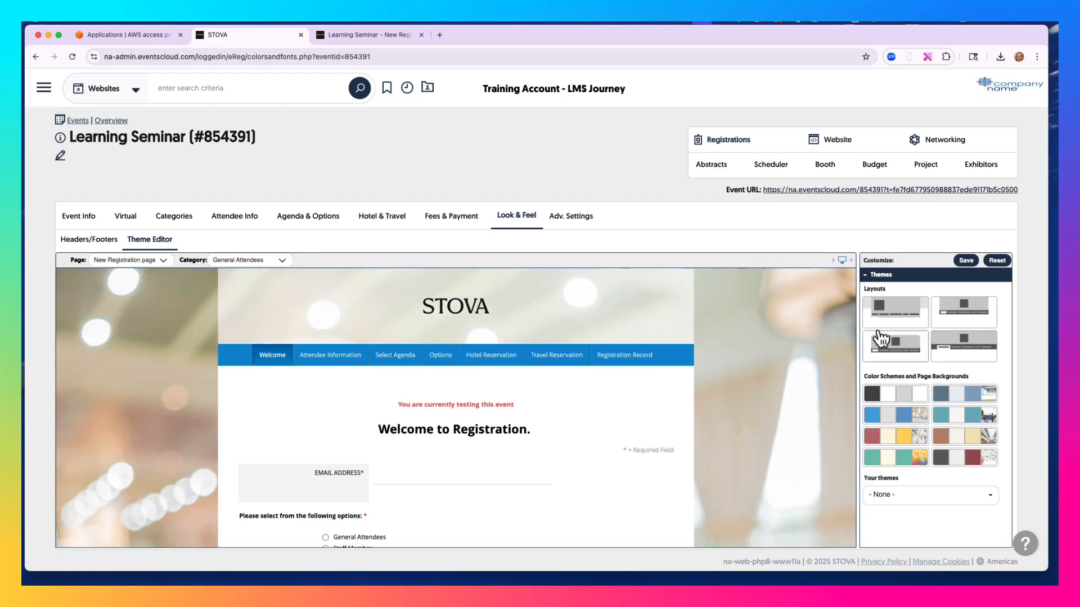
click(870, 277)
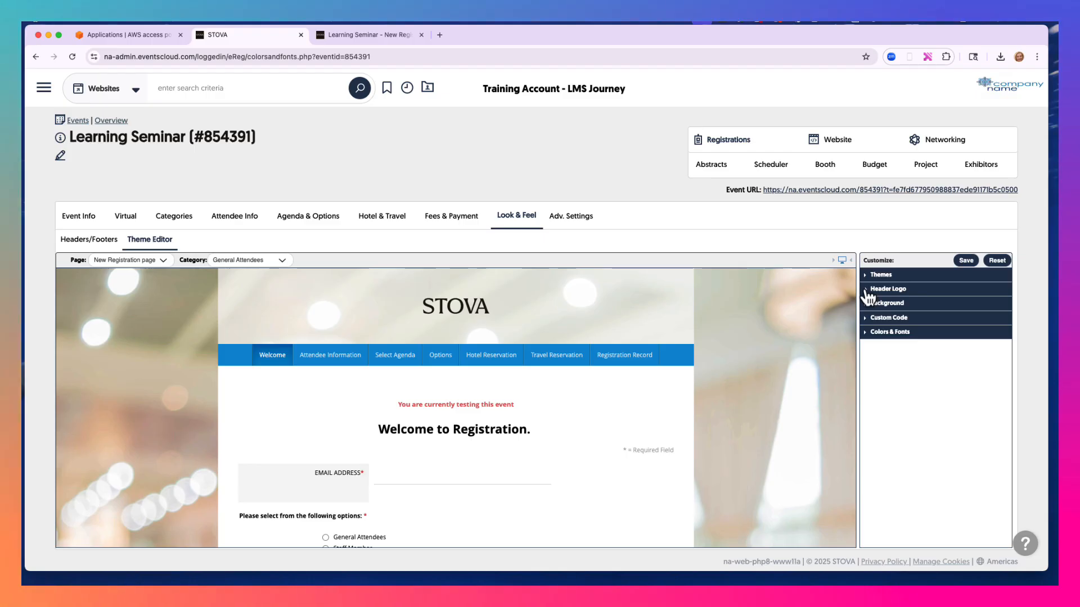
click(869, 290)
click(868, 289)
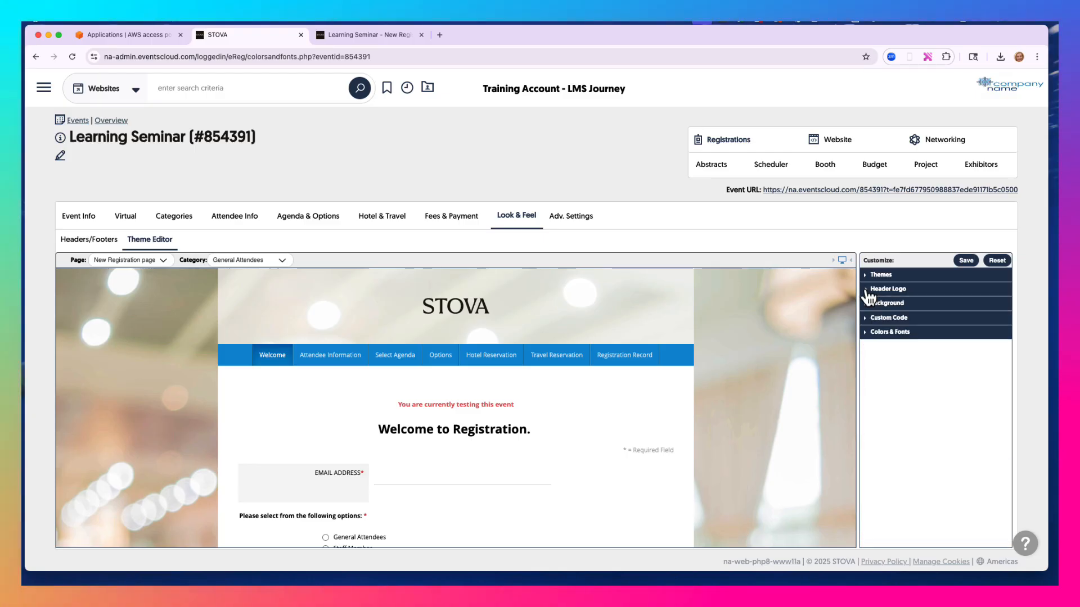
click(869, 306)
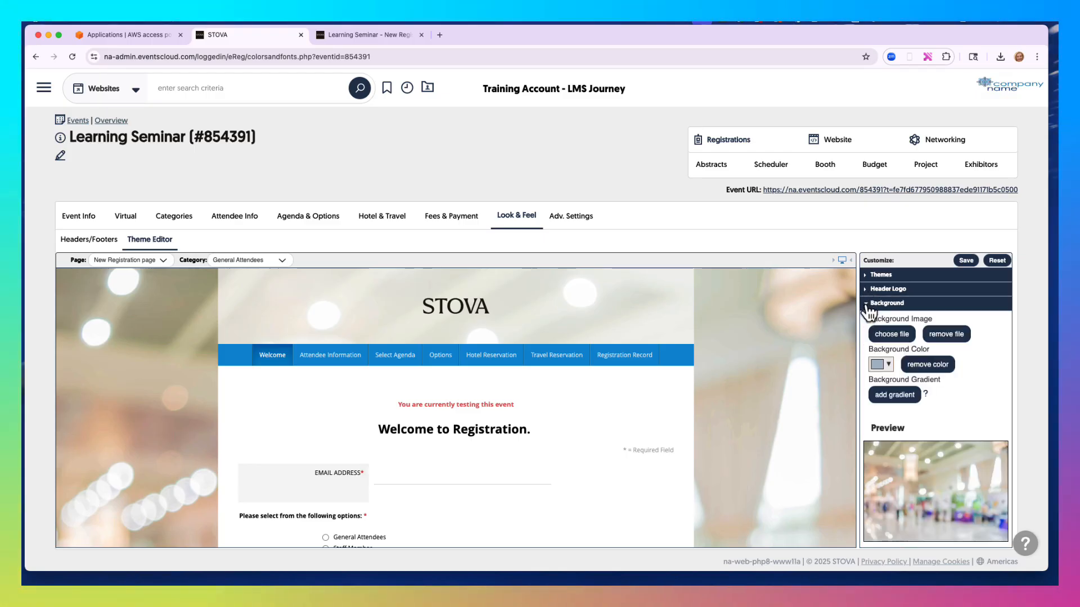
click(869, 306)
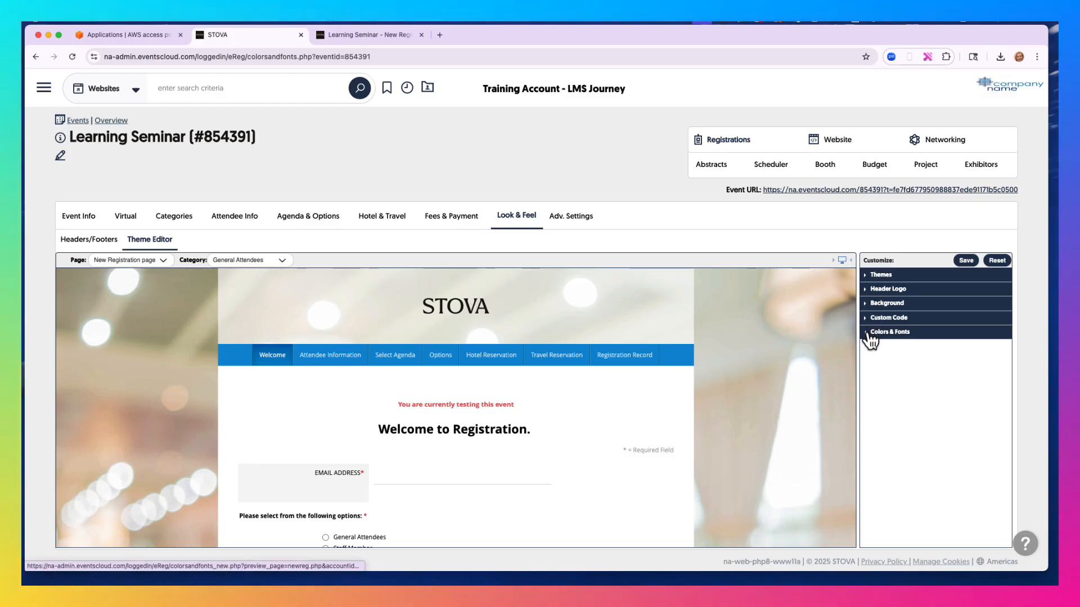
Set the registration button's border radius to 24px and save the theme
scroll(666, 420, down, 3)
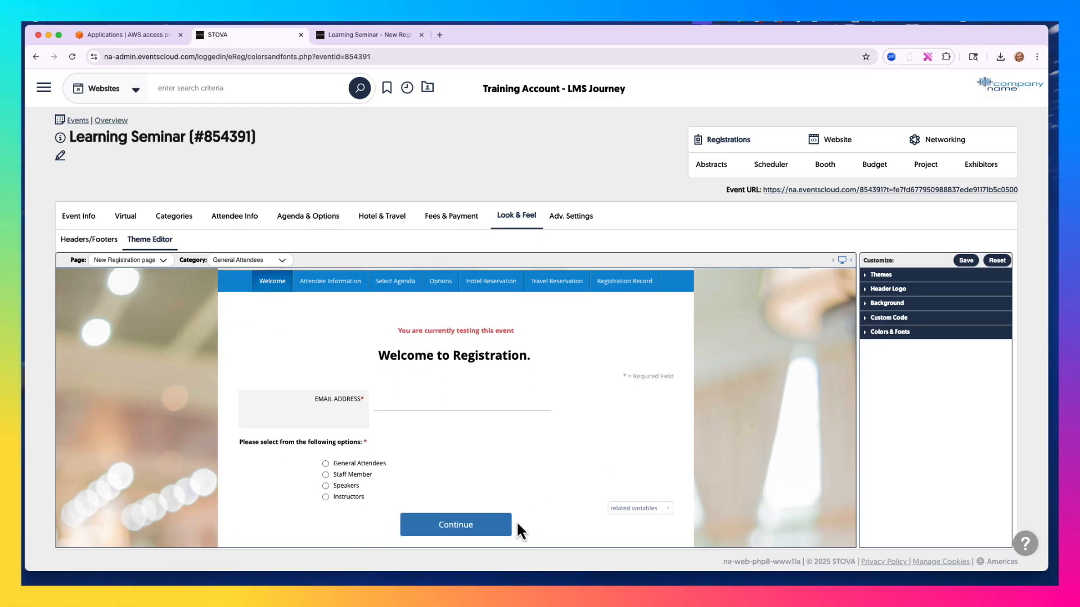
click(616, 509)
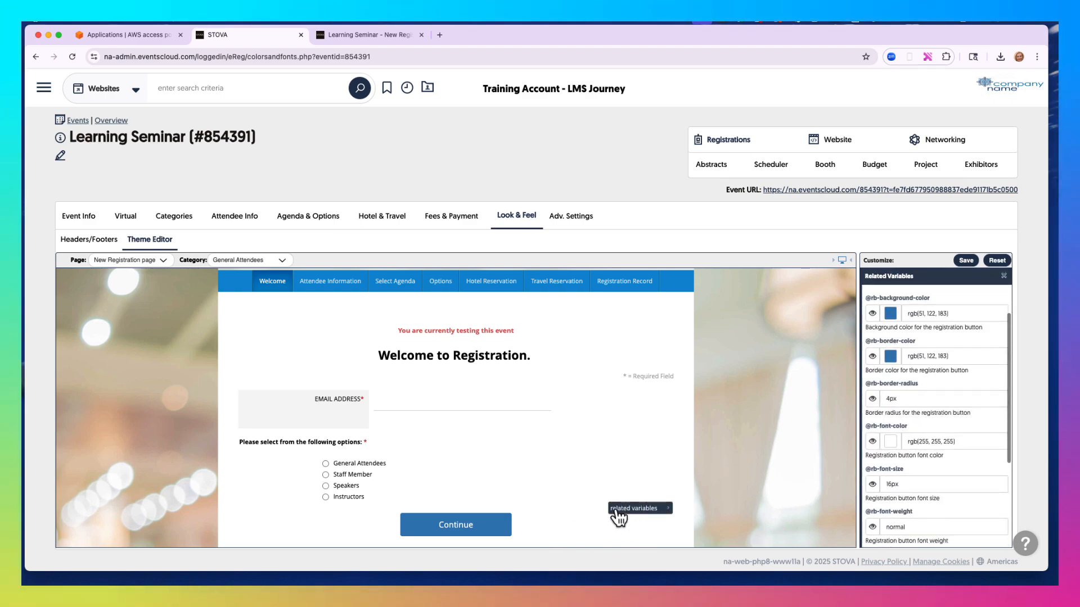
click(884, 398)
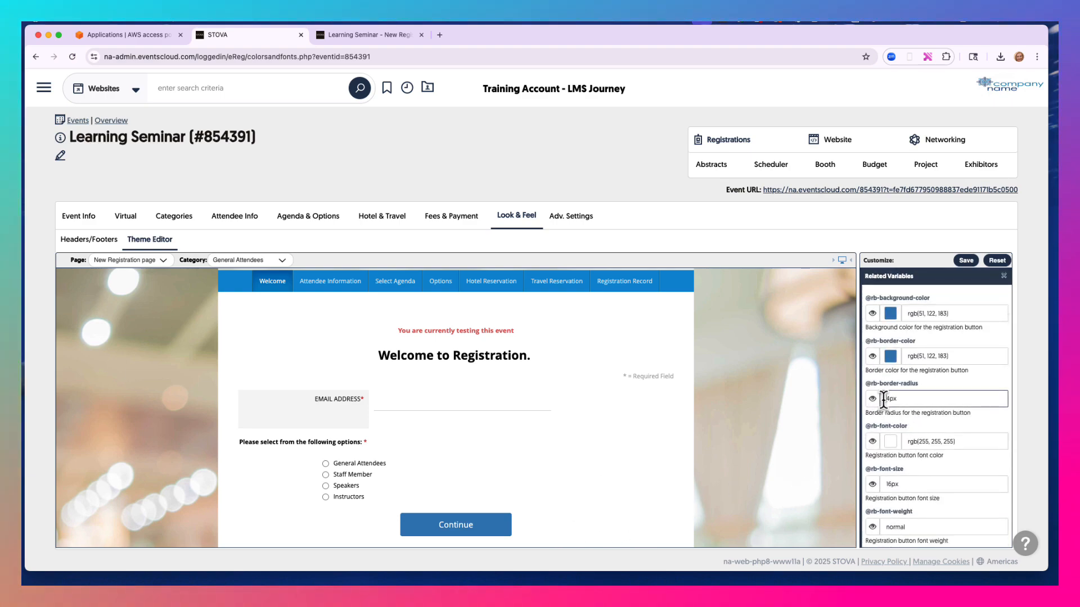
text(2)
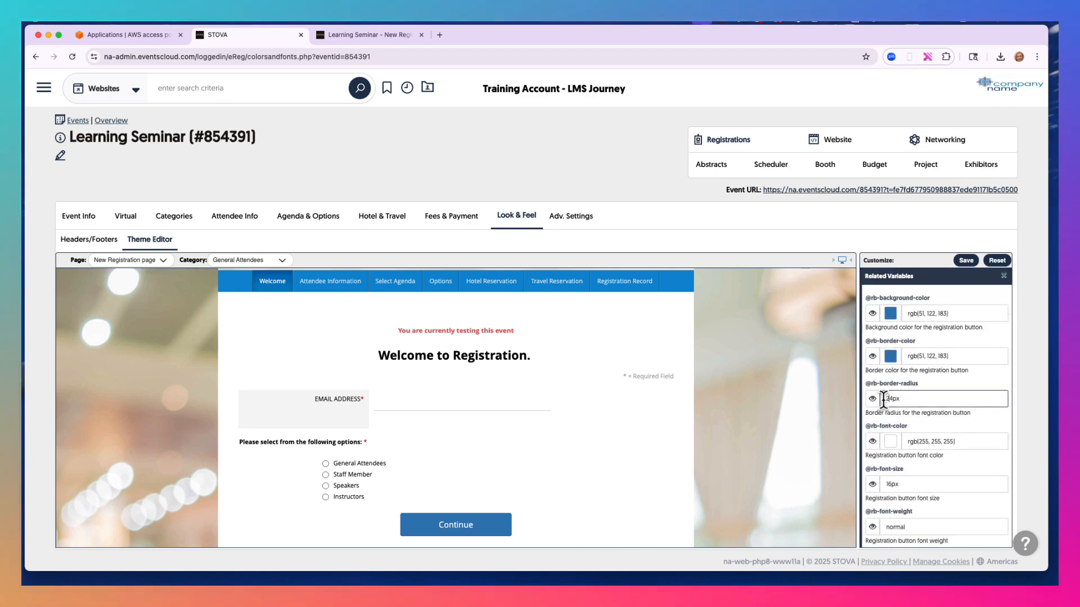
click(971, 262)
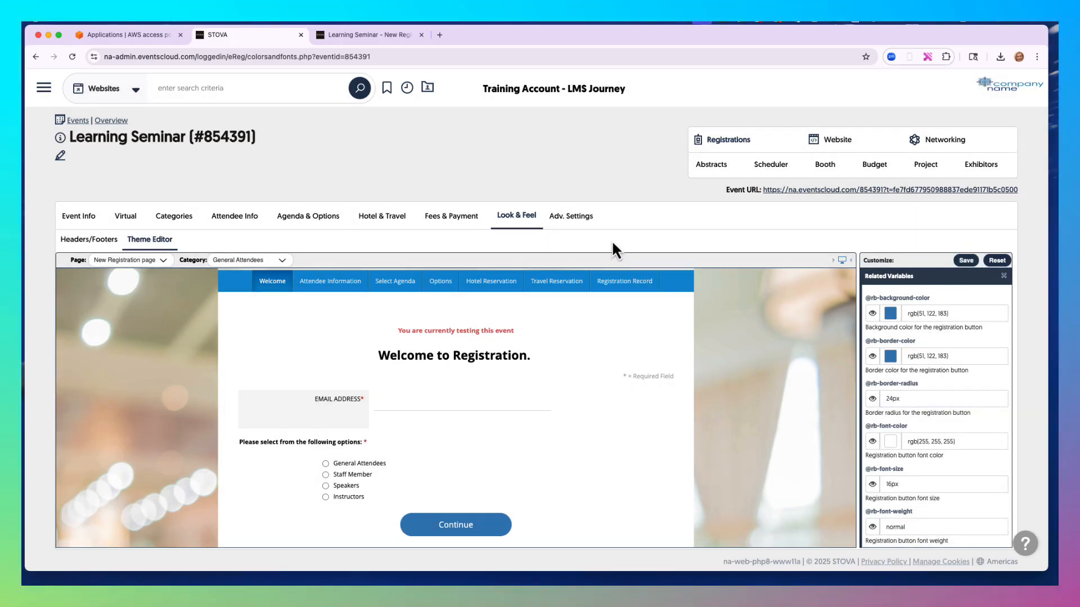
Review the event's general advanced settings and language settings, and examine the progress bar on the registration page
click(583, 234)
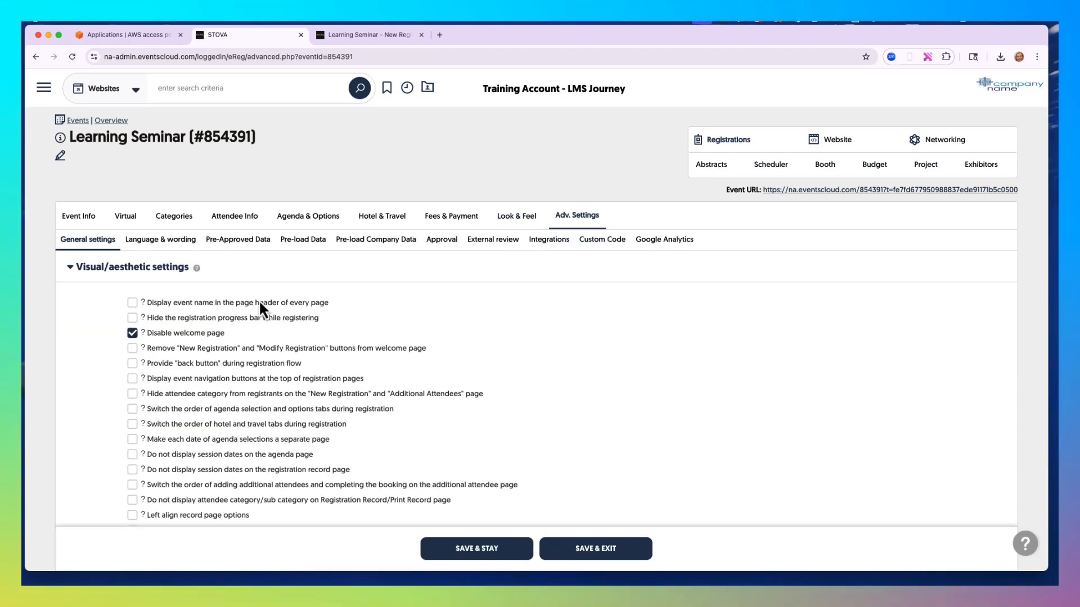
click(182, 246)
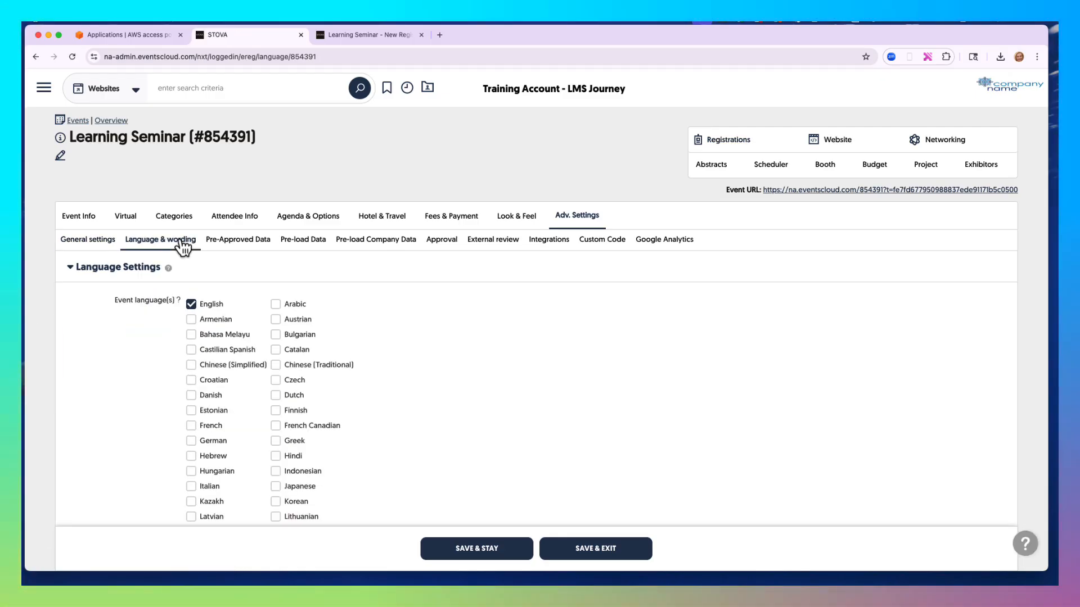
click(368, 45)
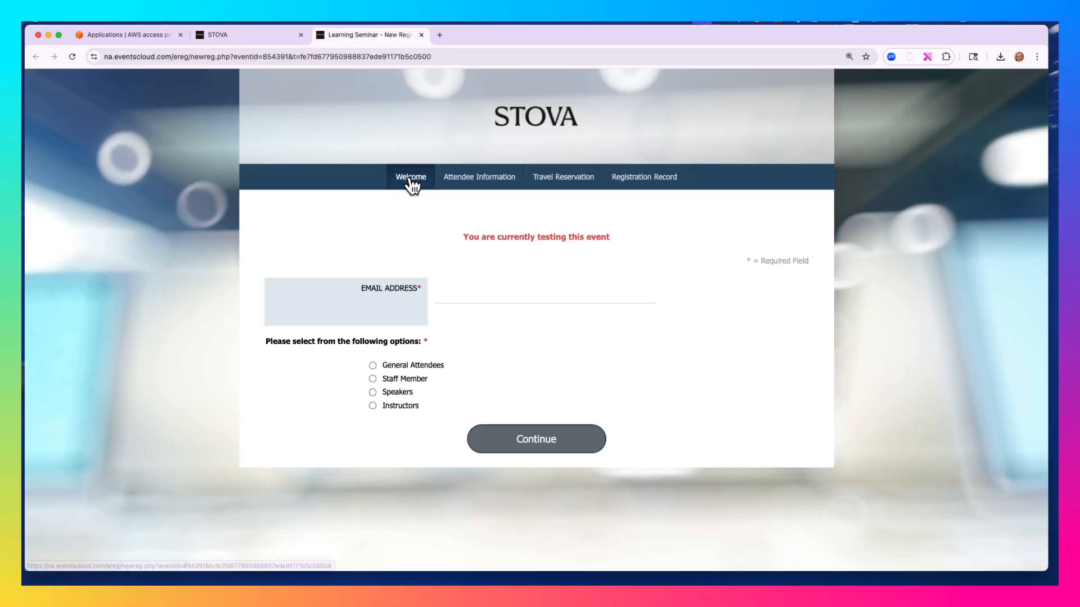
click(411, 179)
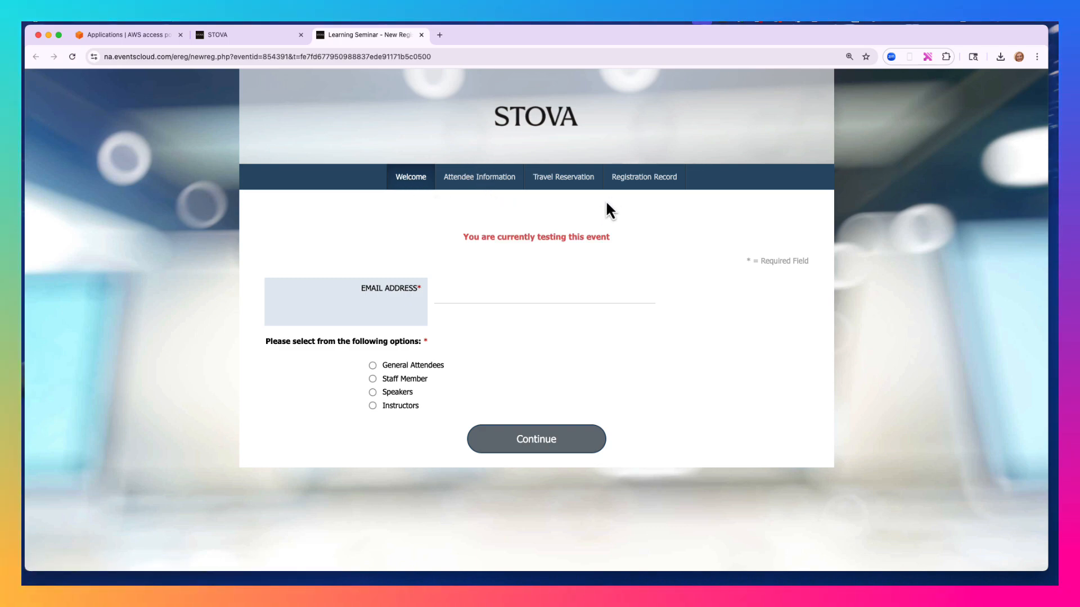
click(621, 181)
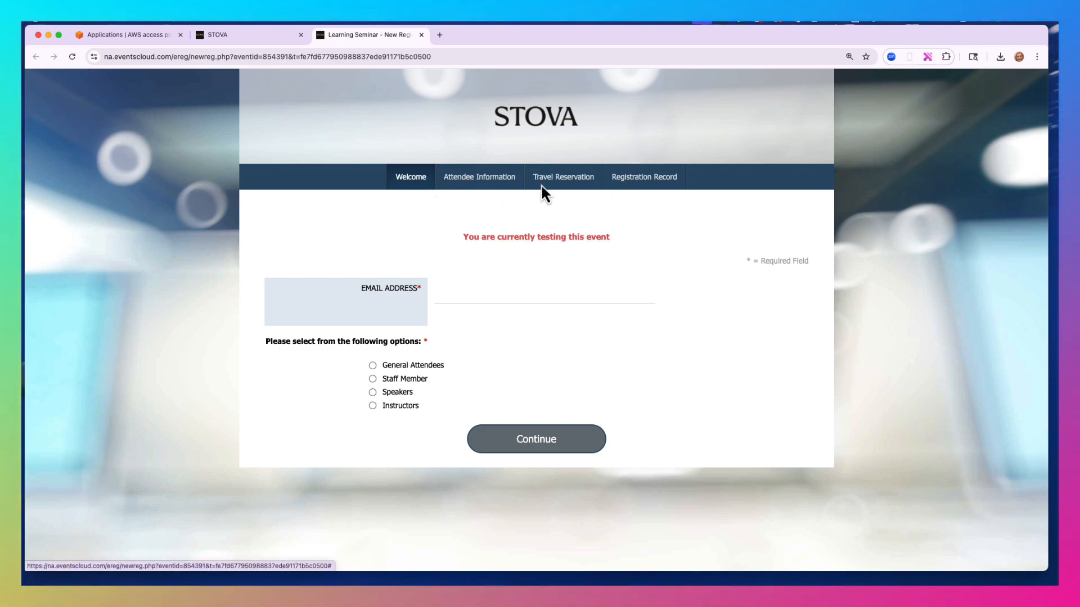
Add French and Greek to the event's languages and save the settings
click(273, 38)
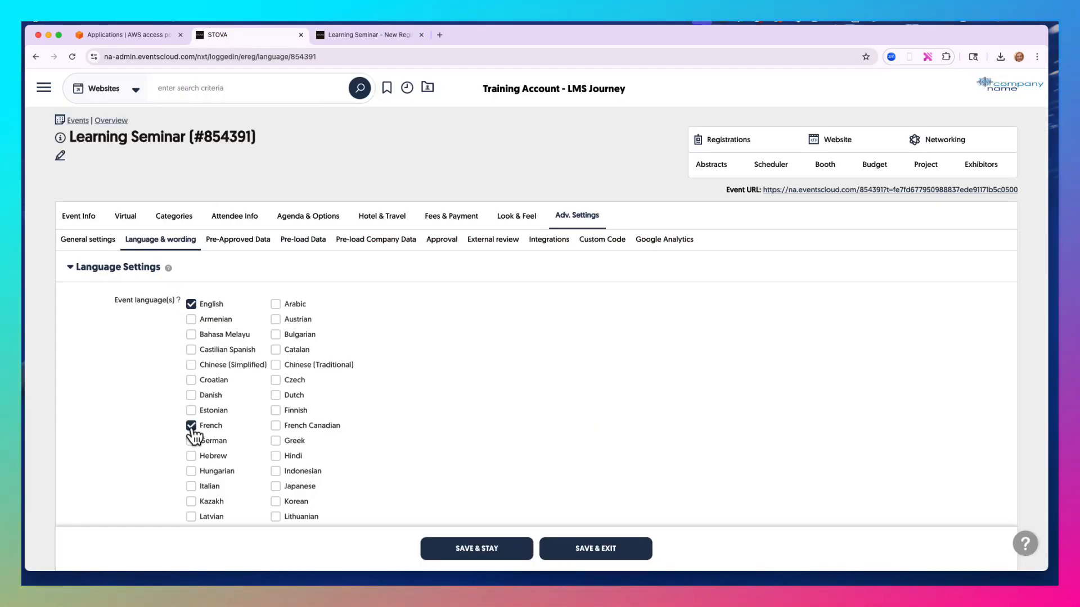
click(277, 442)
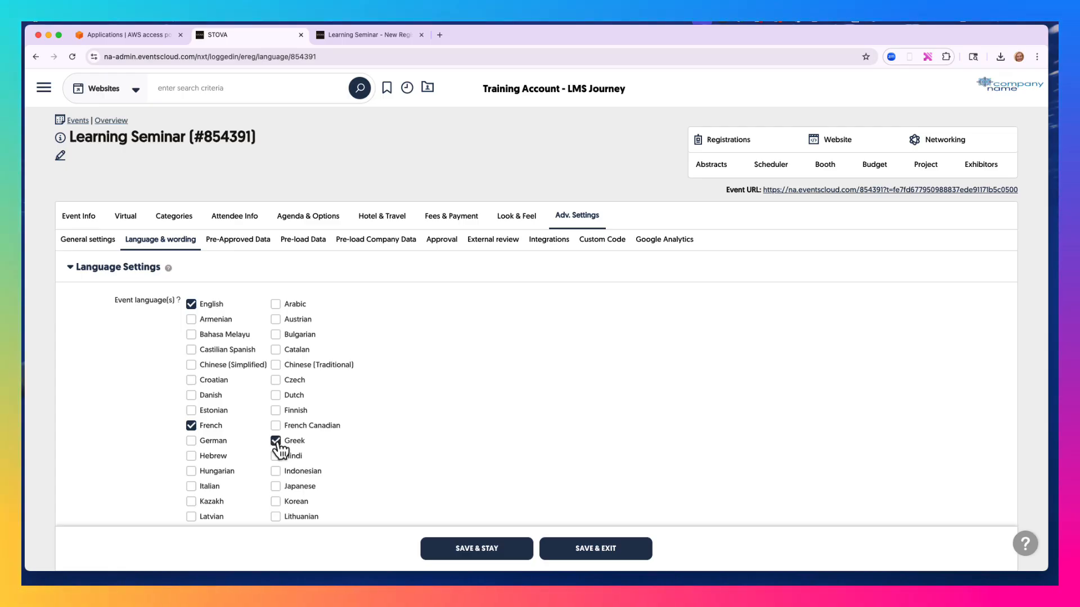
click(447, 549)
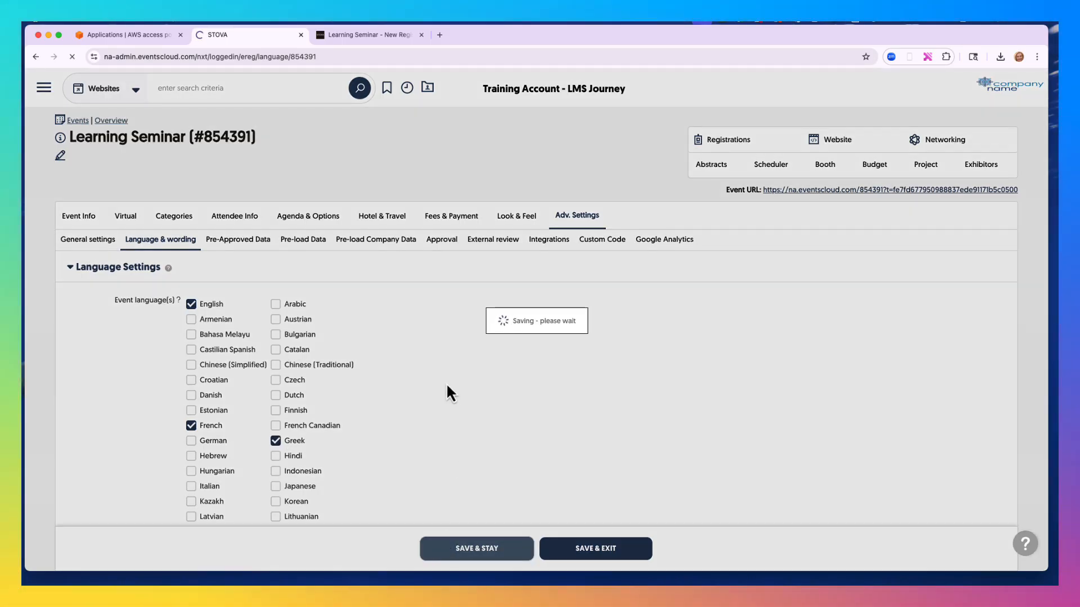
Check the language choices on the registration page, and review the default language and custom translation options in the event settings
click(777, 190)
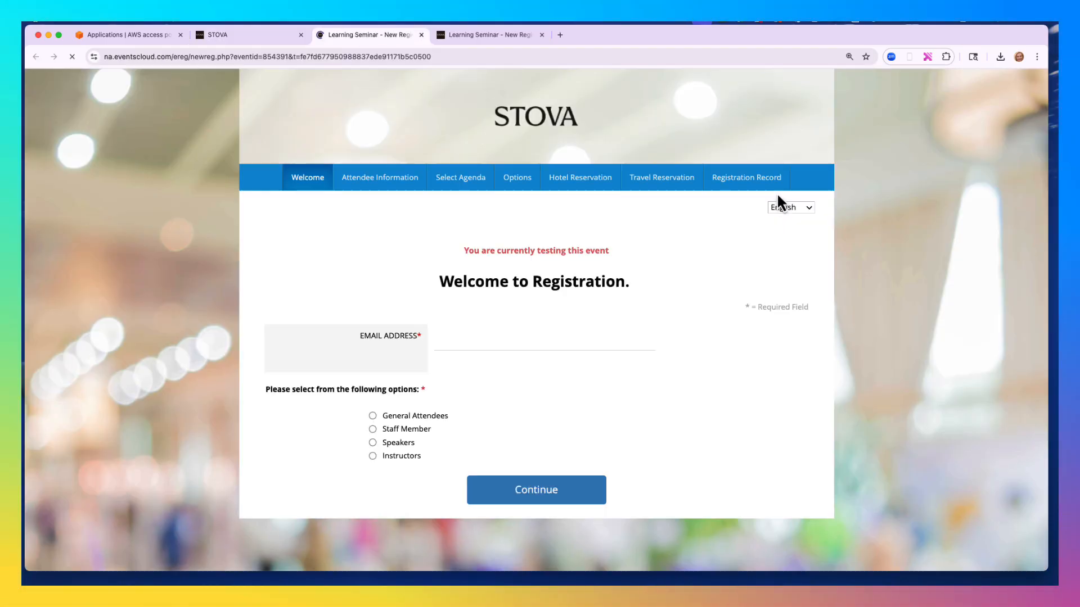
click(806, 210)
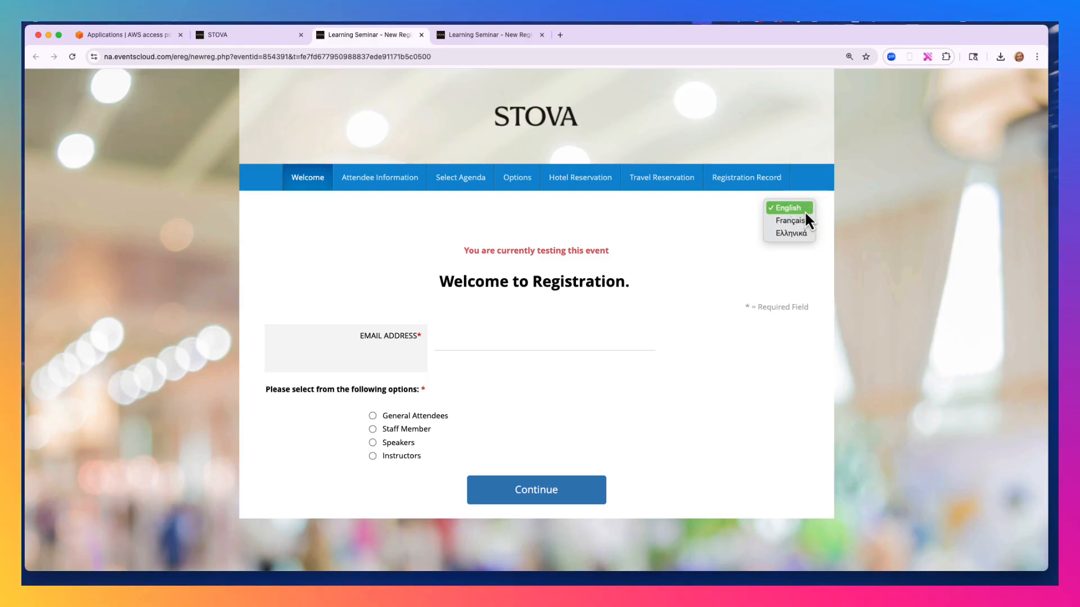
click(281, 41)
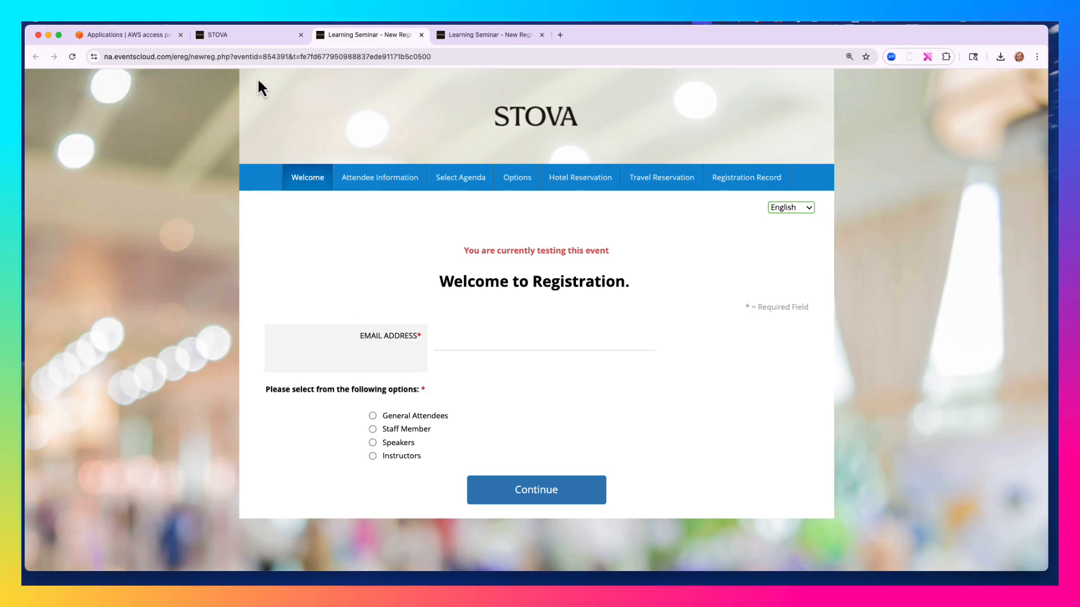
click(250, 35)
scroll(401, 326, down, 3)
scroll(402, 328, down, 5)
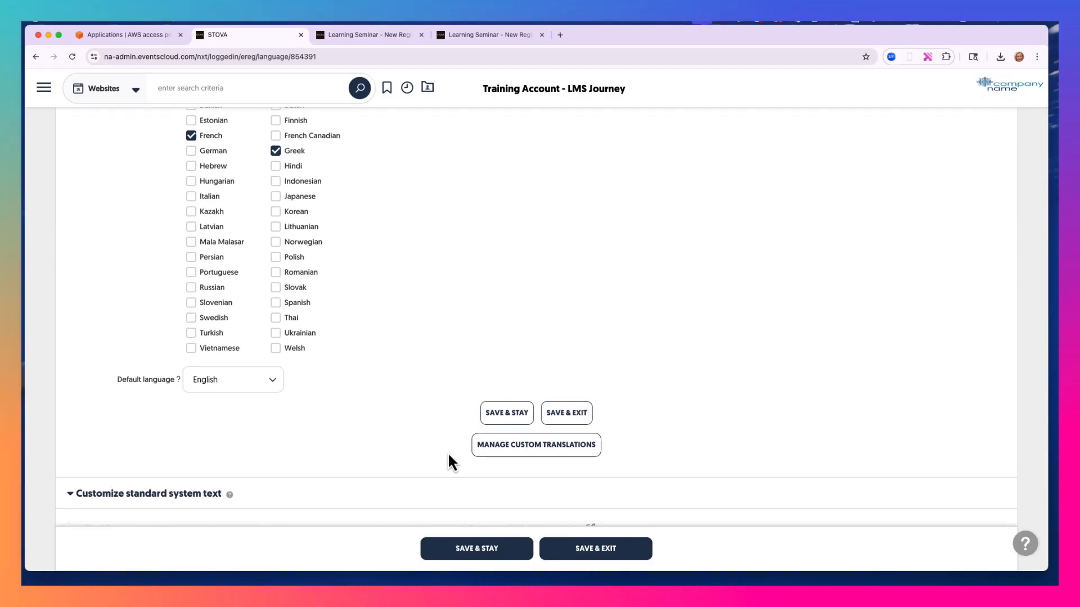
click(501, 449)
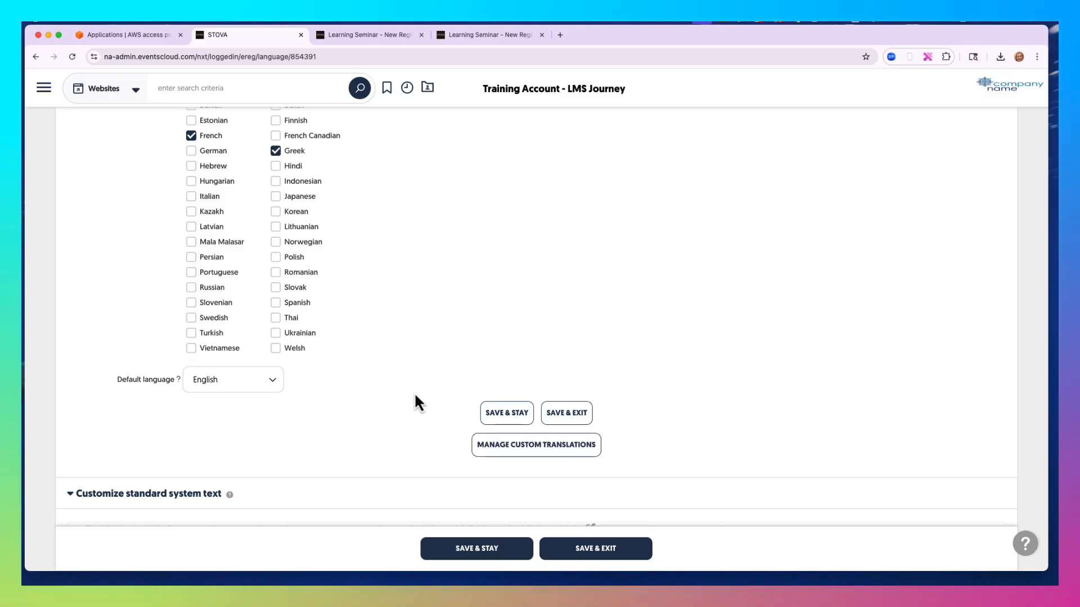
scroll(415, 395, up, 5)
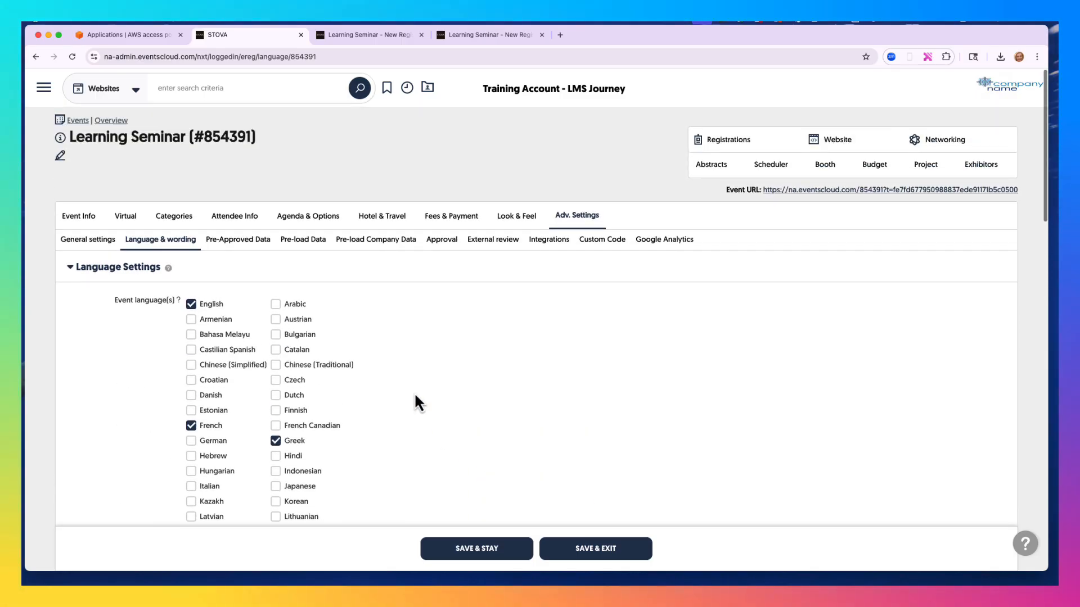
Review the event's pre-approved data, pre-load data and approval settings
click(263, 247)
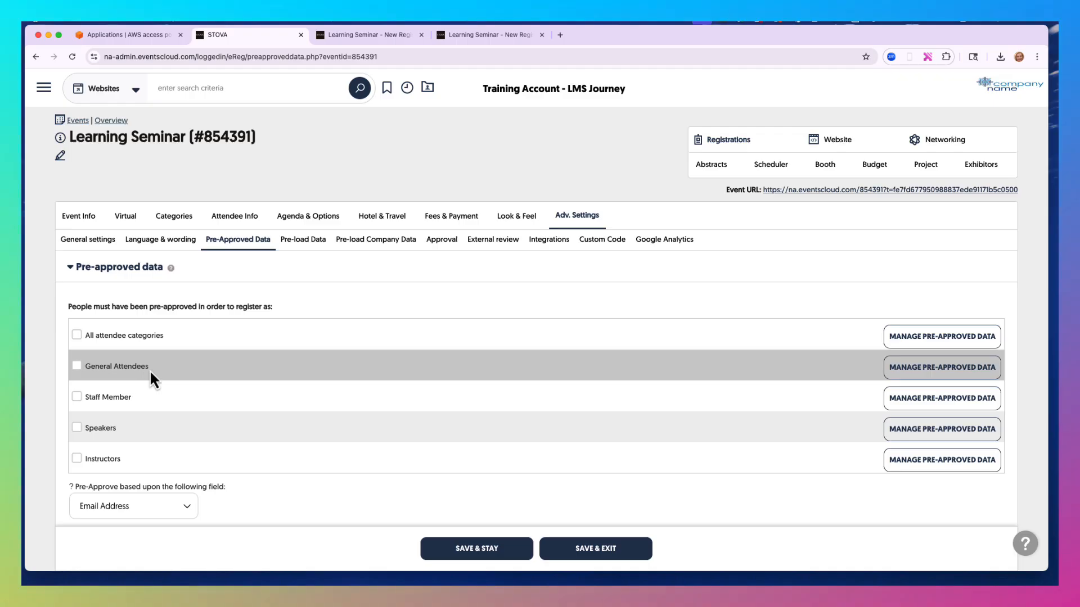
click(304, 242)
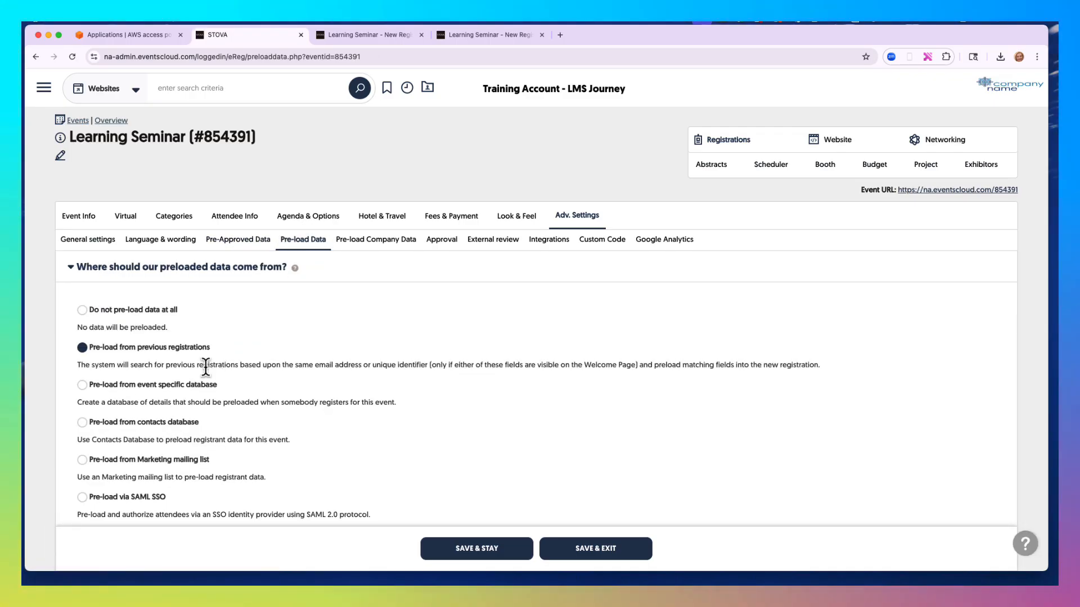
scroll(185, 448, down, 1)
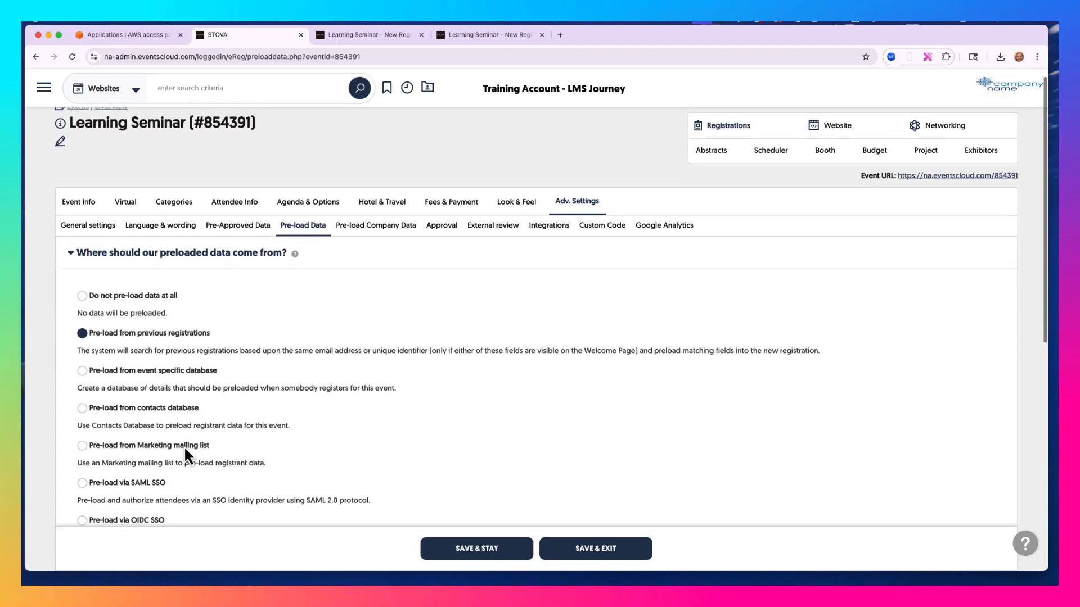
scroll(184, 446, down, 1)
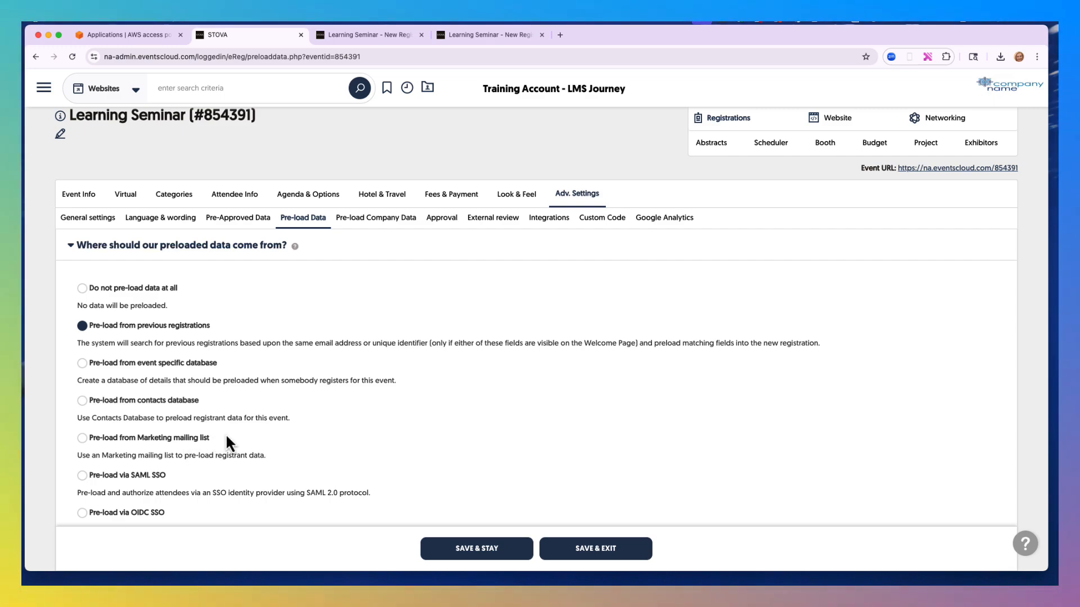
click(448, 226)
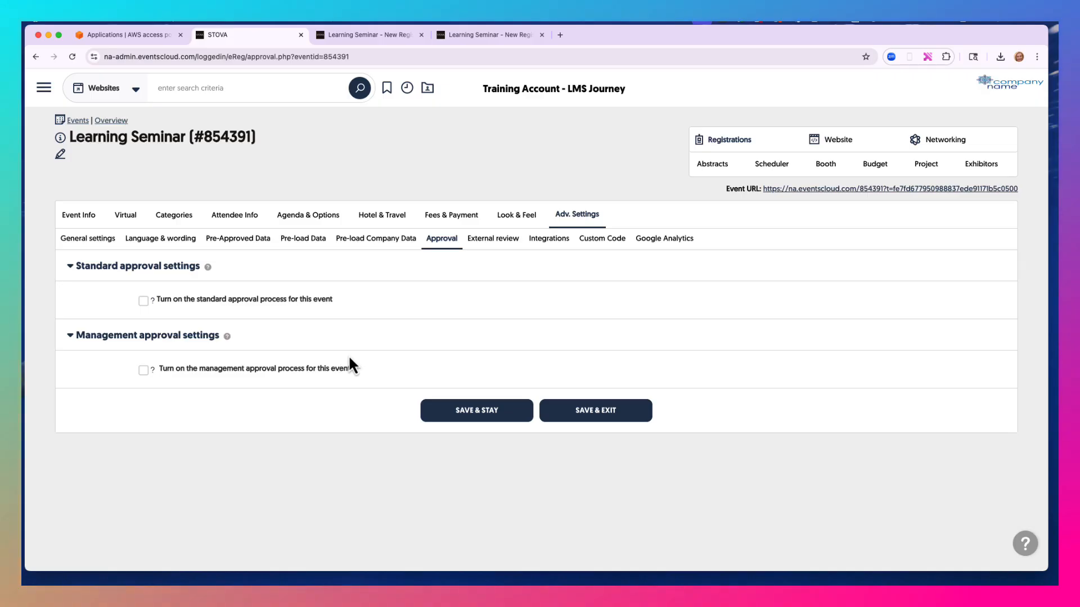
Preview the event and place the preview in its own window beside the admin site
mouse_move(715, 145)
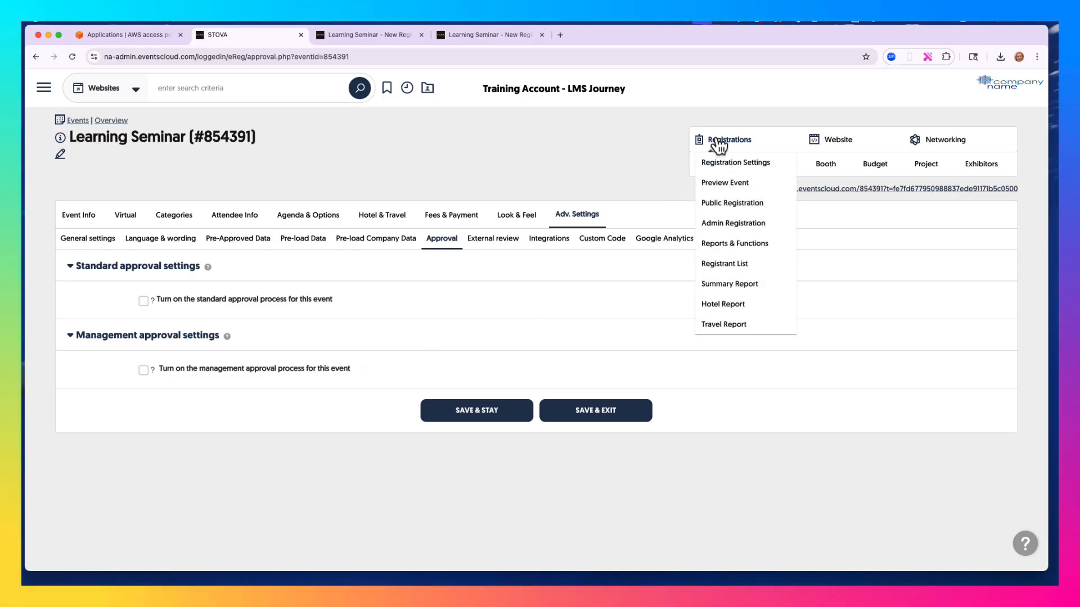
click(724, 186)
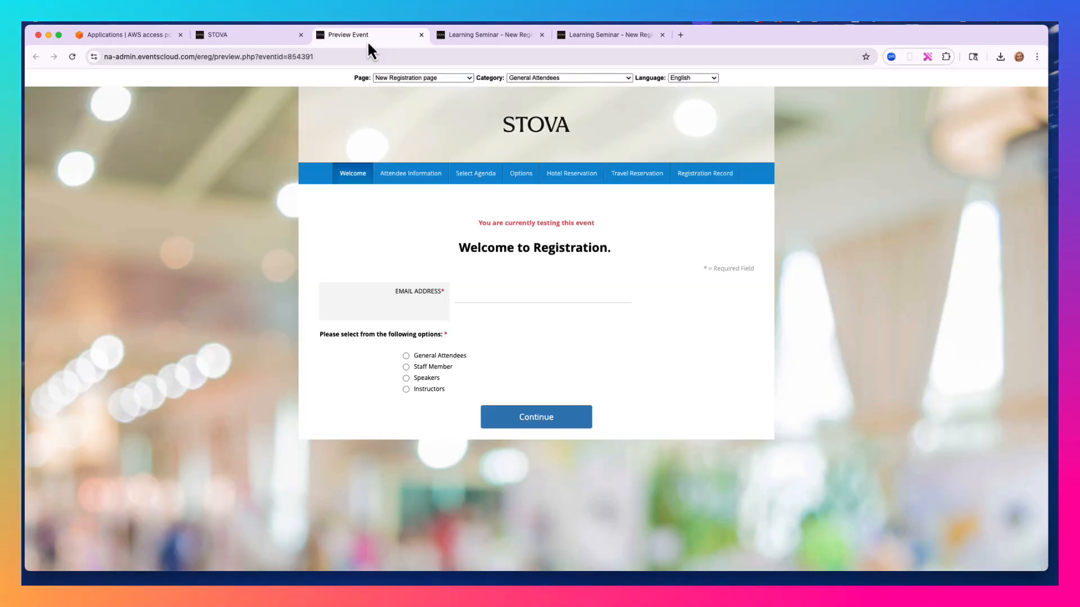
drag(367, 41, 530, 92)
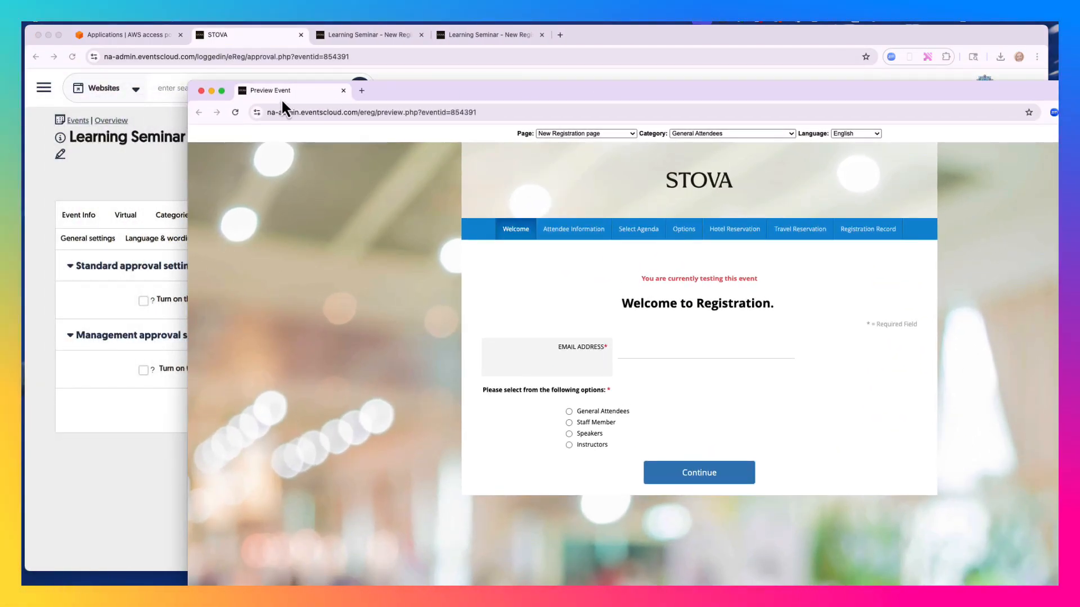
drag(188, 84, 567, 41)
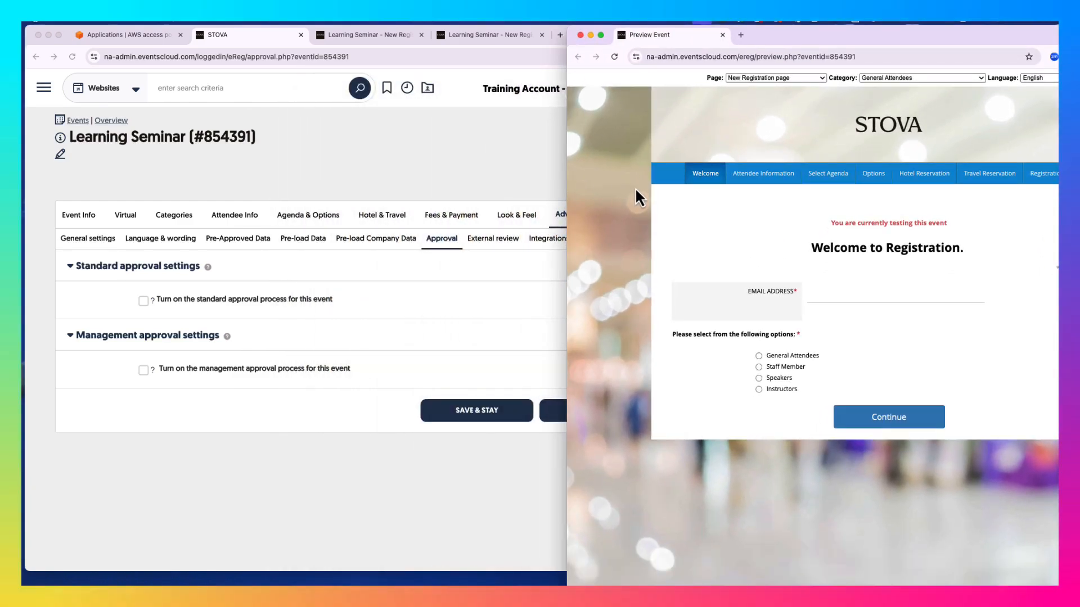
Open the event's public registration page from the admin site, and return to the event's settings
click(536, 174)
mouse_move(718, 151)
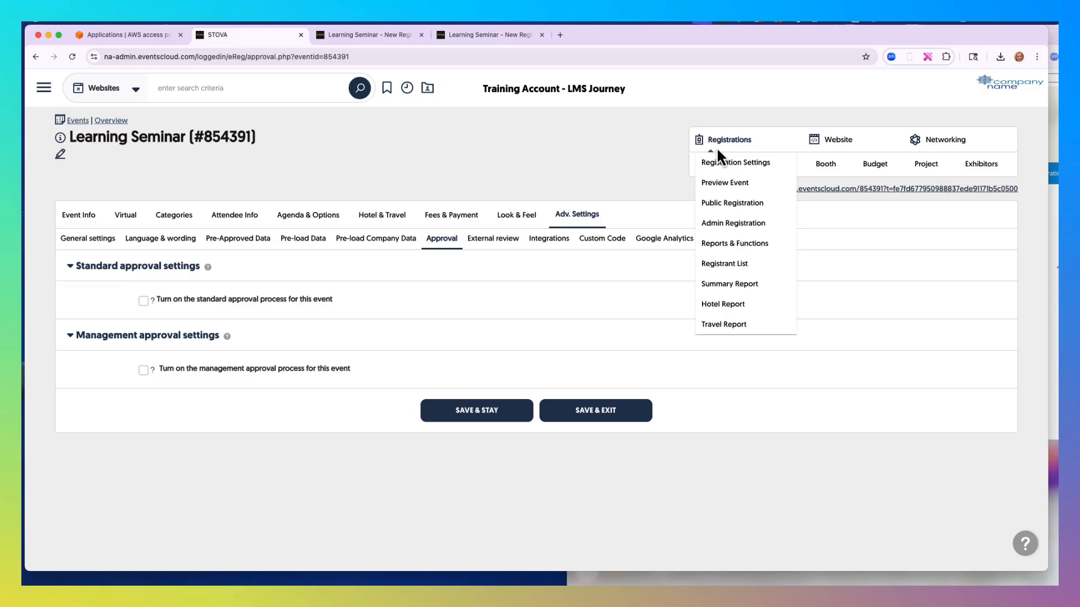
click(722, 208)
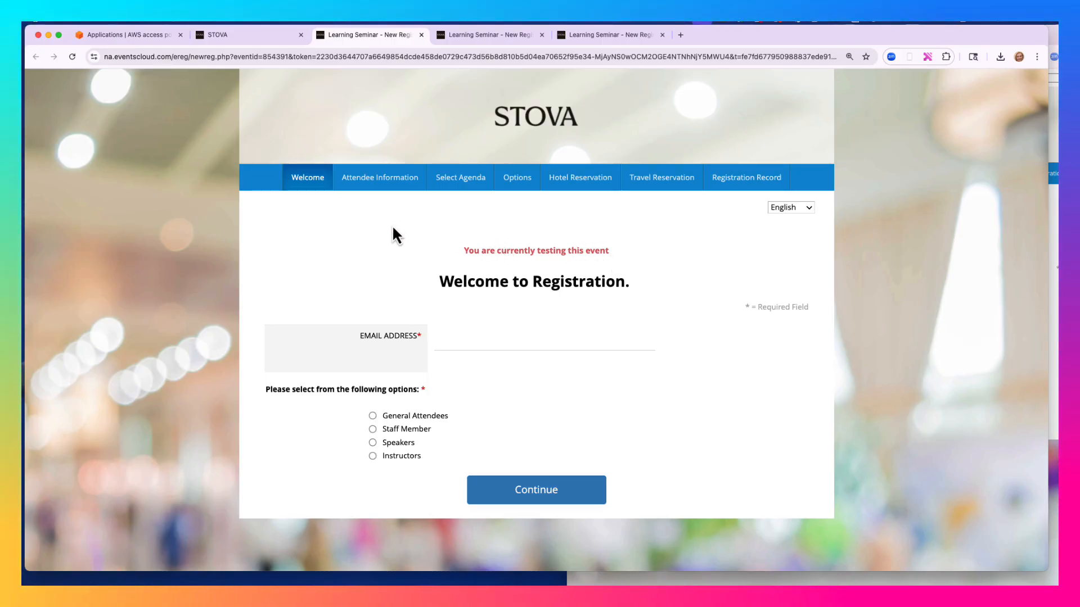
click(279, 38)
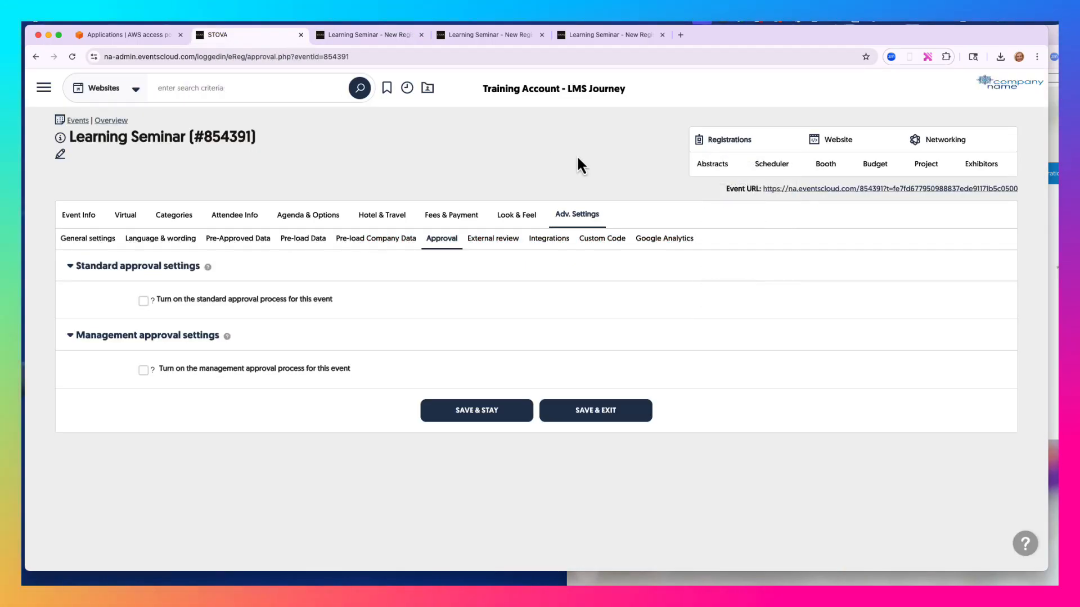
Open the event's reports and functions page and add a custom report named Group Report
mouse_move(729, 141)
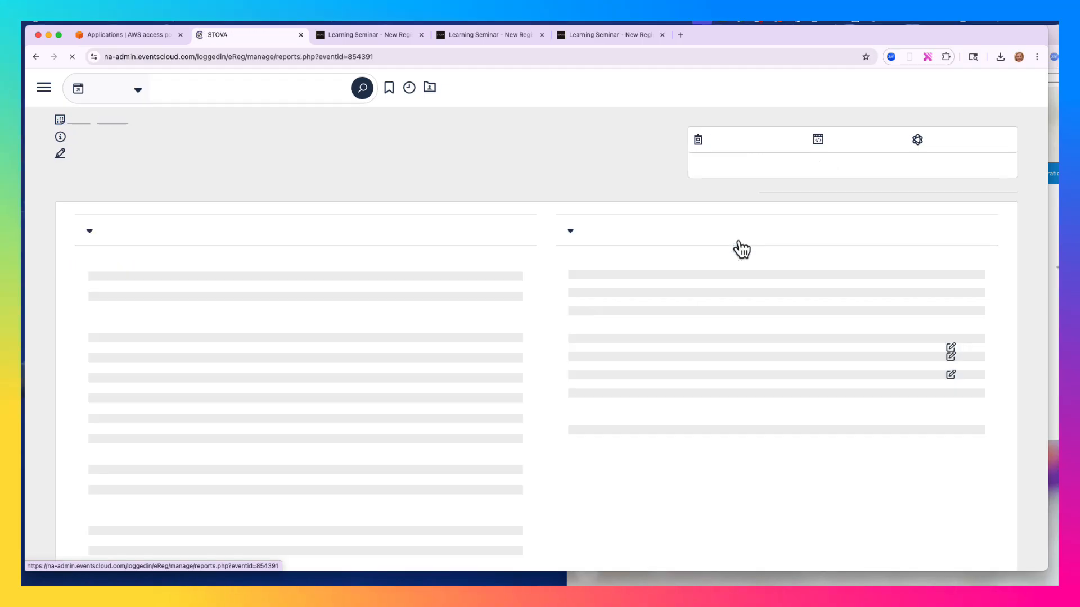
scroll(474, 319, down, 2)
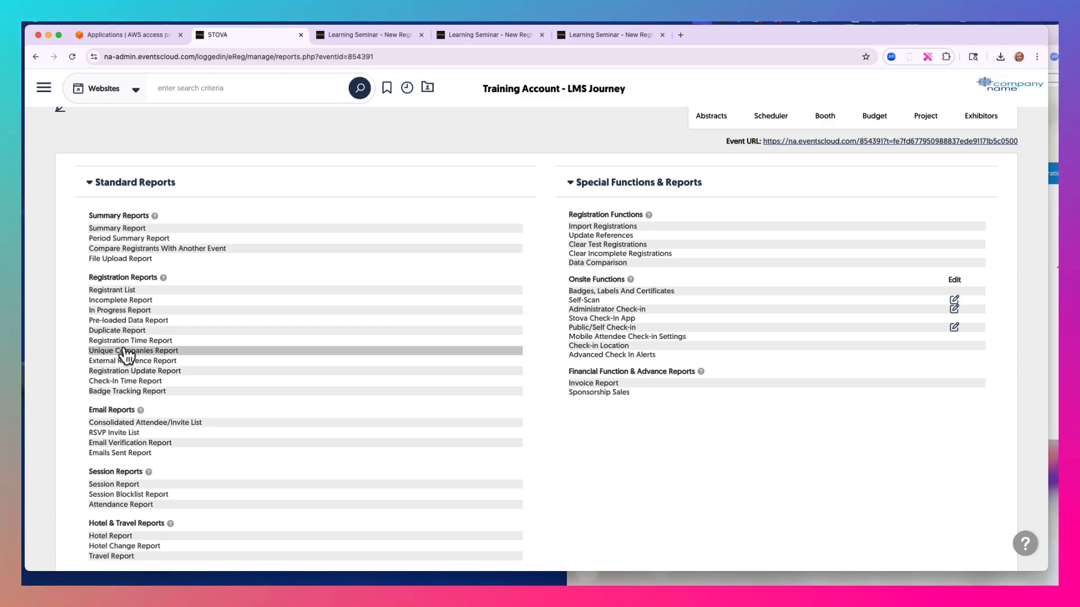
scroll(123, 382, down, 2)
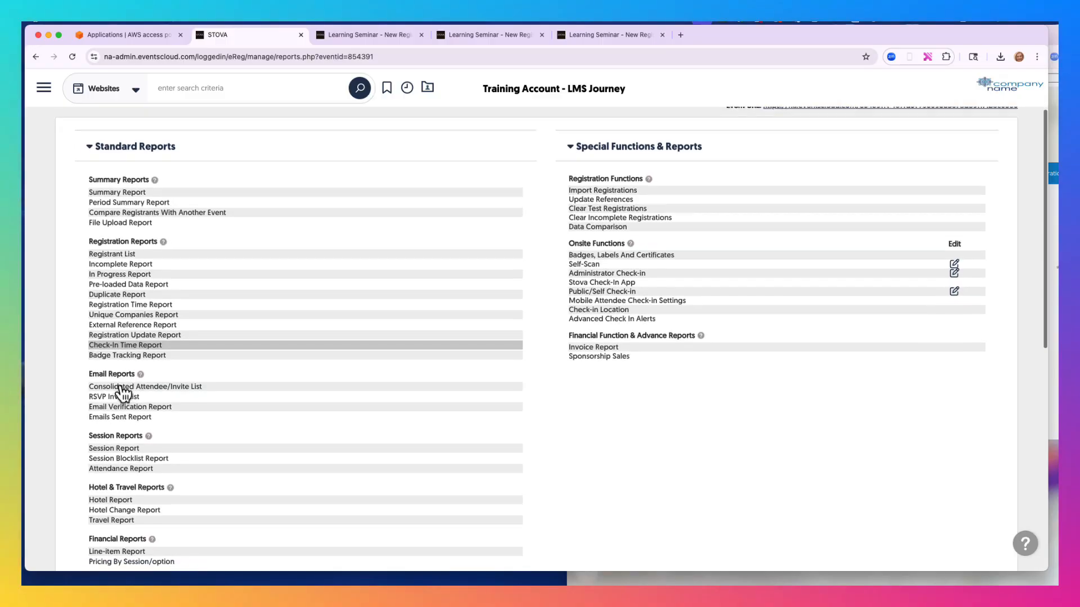
scroll(123, 393, down, 5)
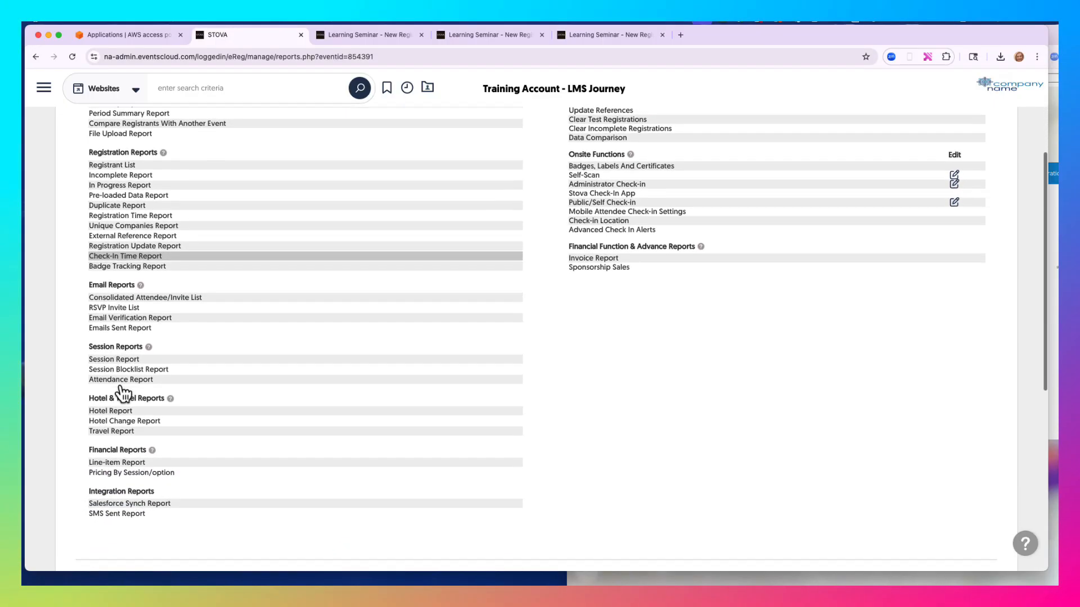
scroll(123, 393, down, 7)
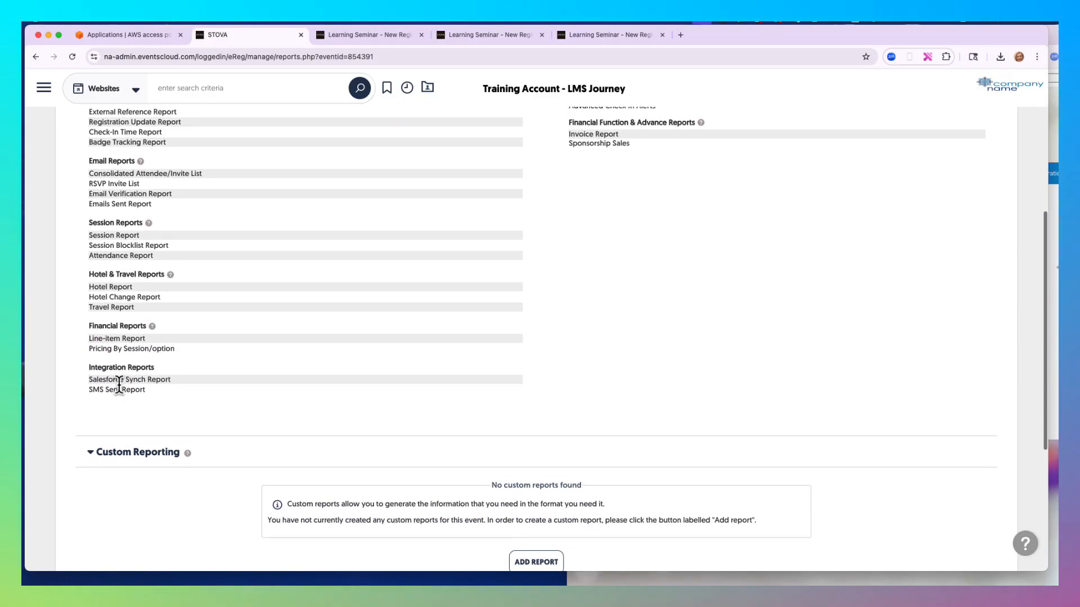
scroll(119, 385, down, 4)
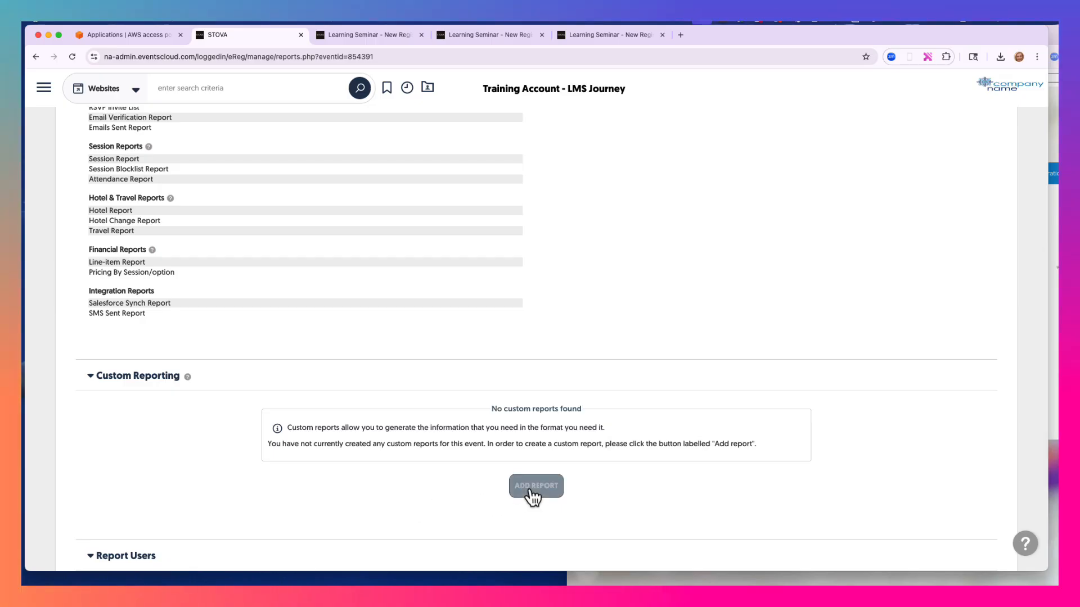
click(535, 487)
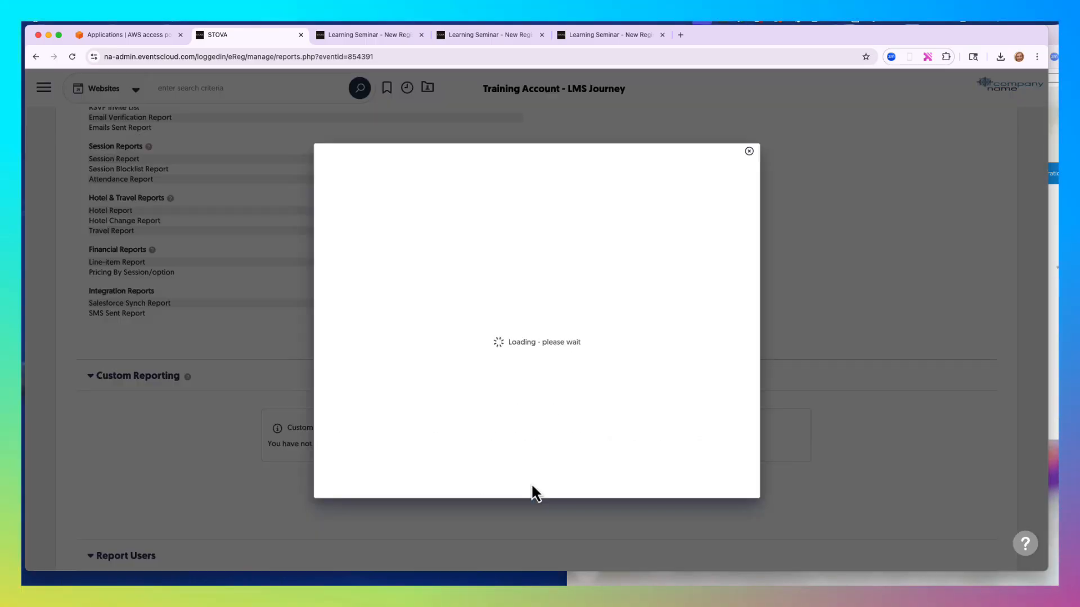
text(Group Report)
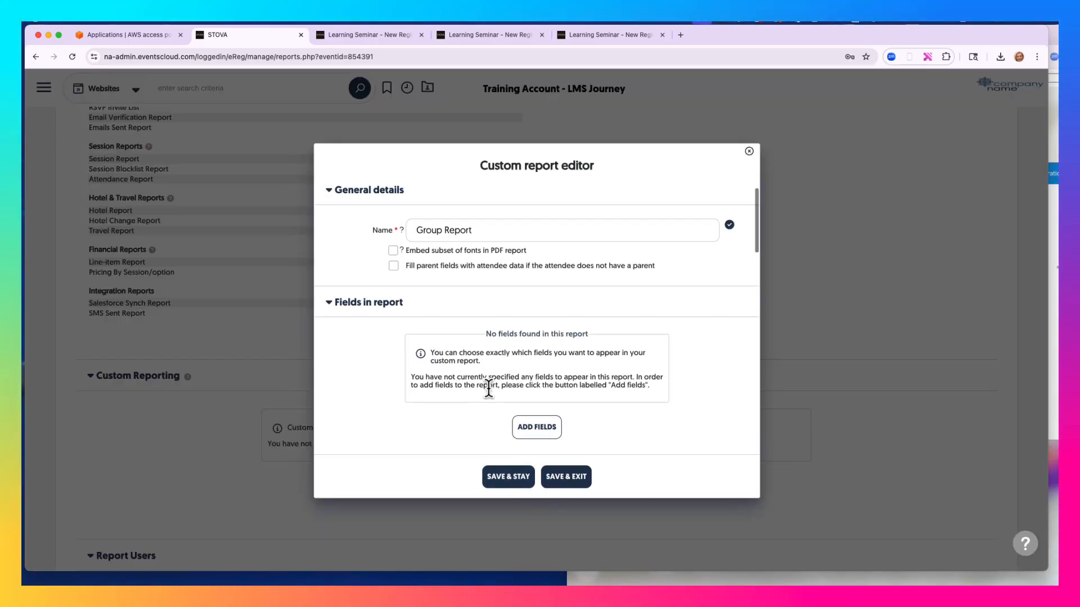
Turn on a direct link to the custom report, then save it and close the report editor
scroll(489, 388, down, 10)
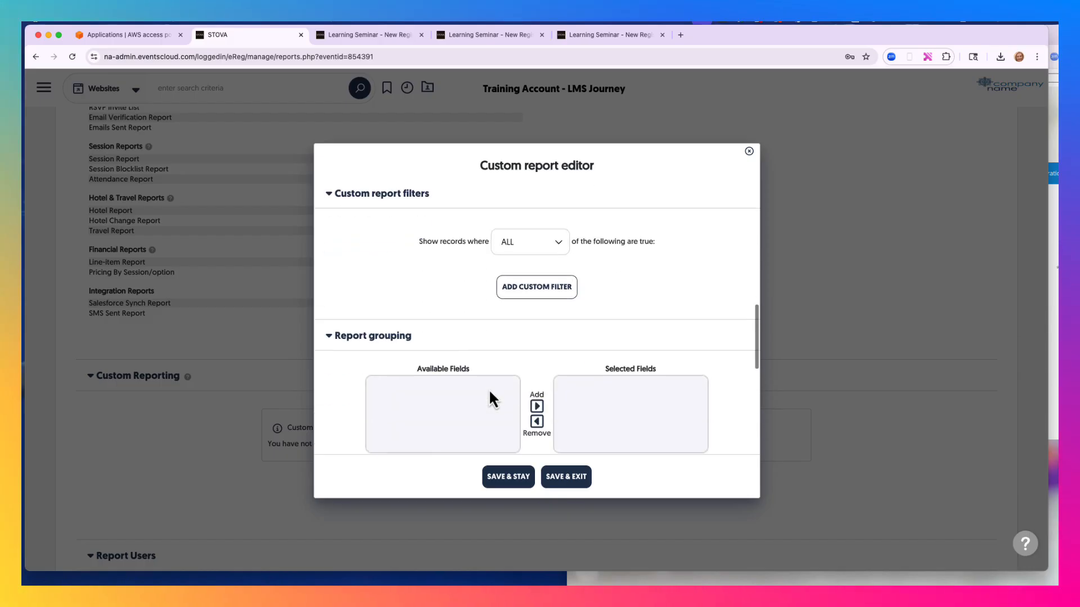
scroll(489, 394, down, 5)
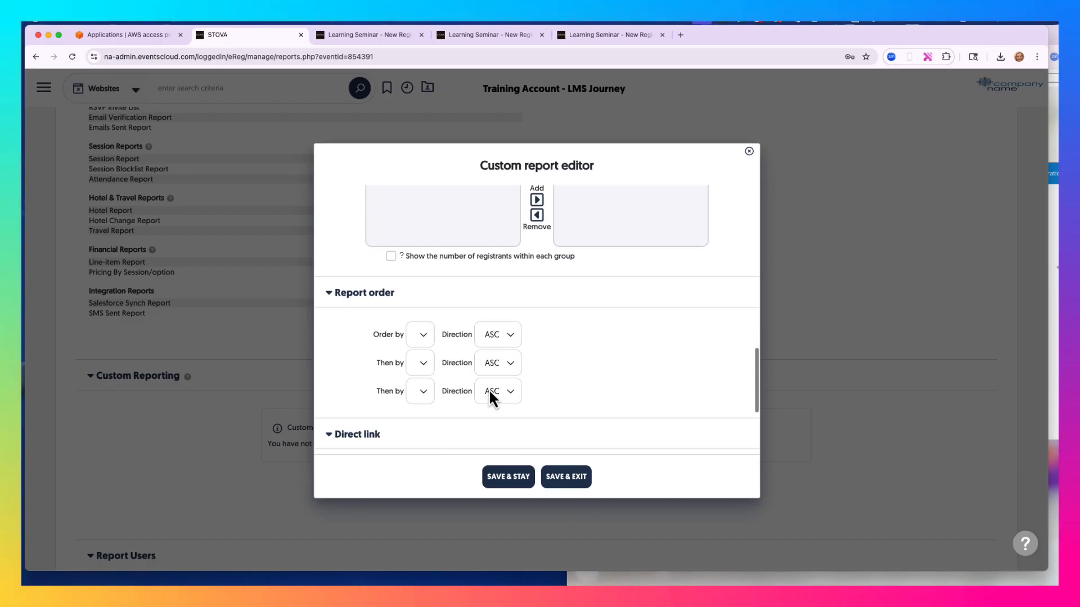
scroll(489, 395, down, 3)
click(392, 380)
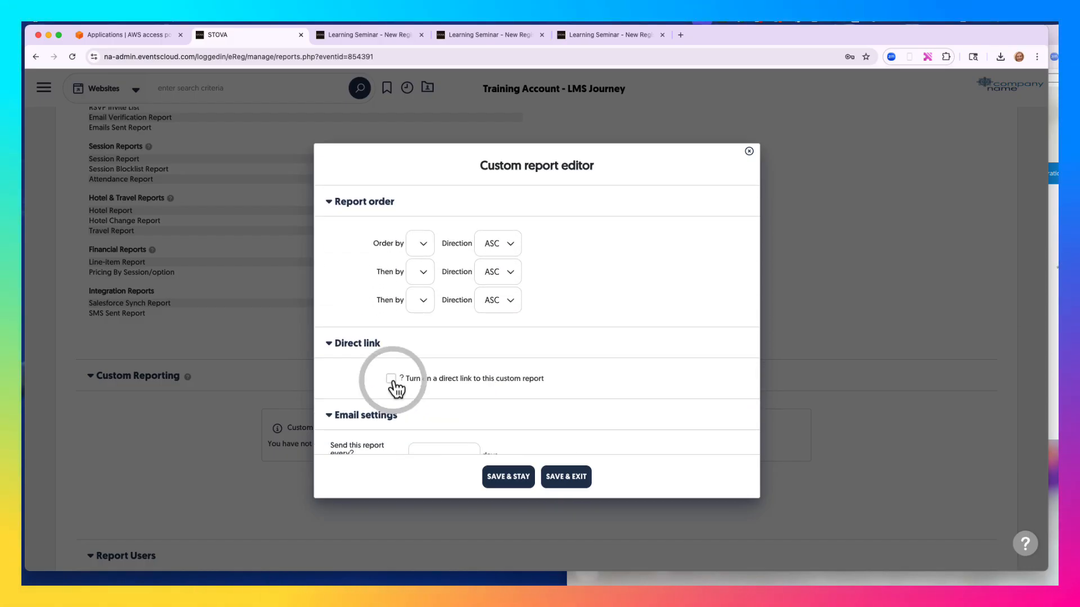
scroll(394, 382, down, 2)
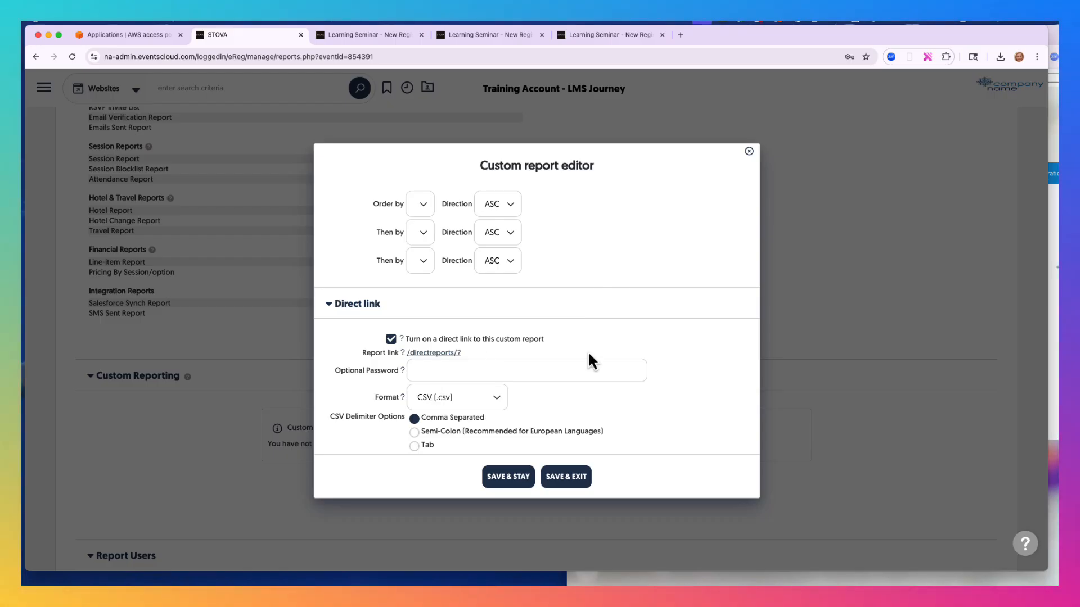
click(571, 478)
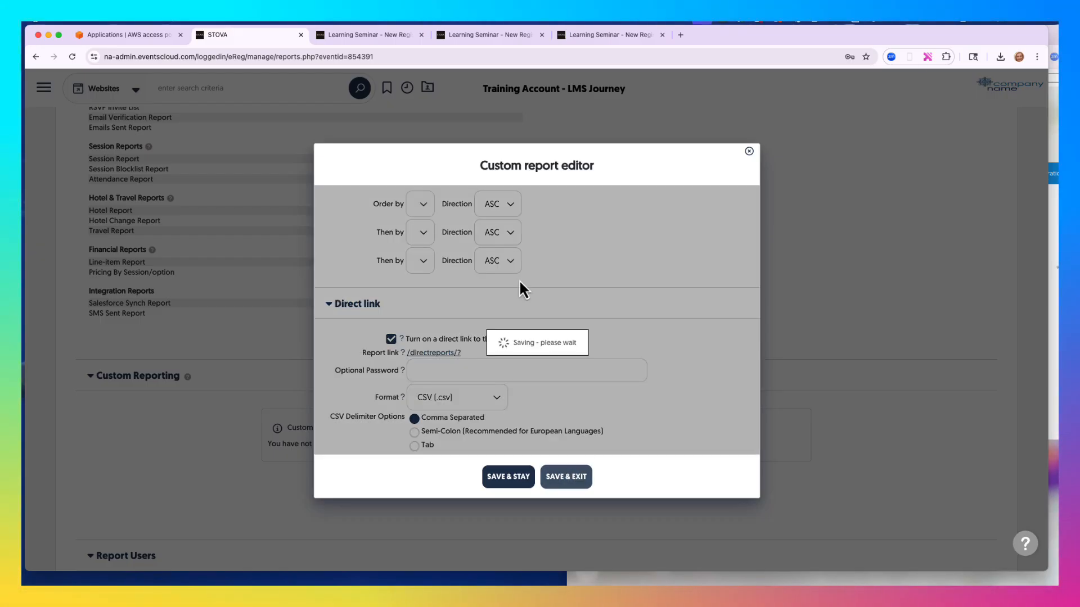
Review the onsite functions for badges and check-in on the reports and functions page
scroll(519, 279, up, 5)
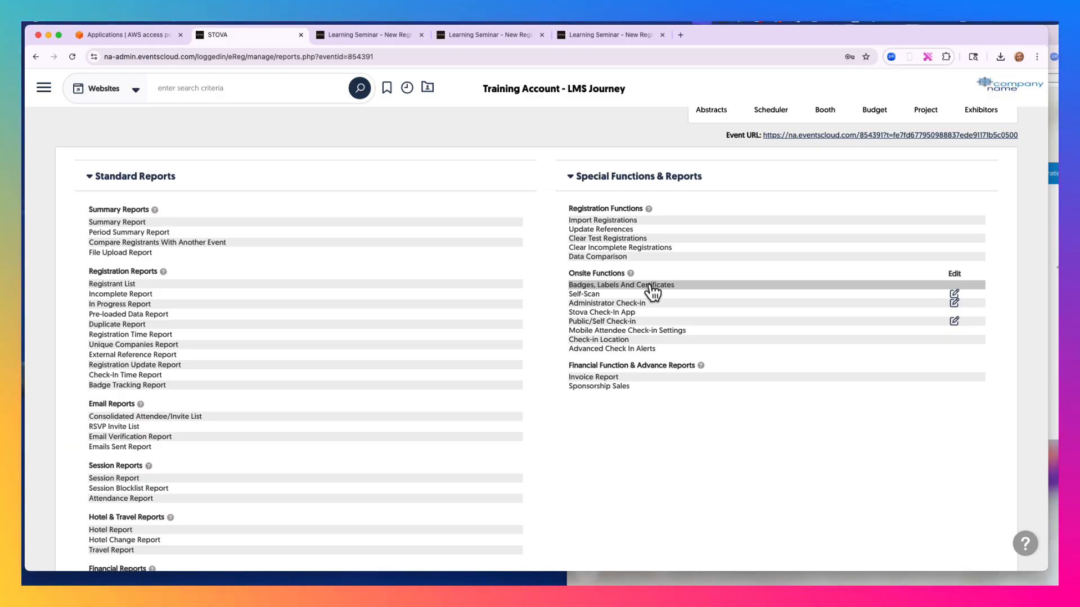
click(651, 287)
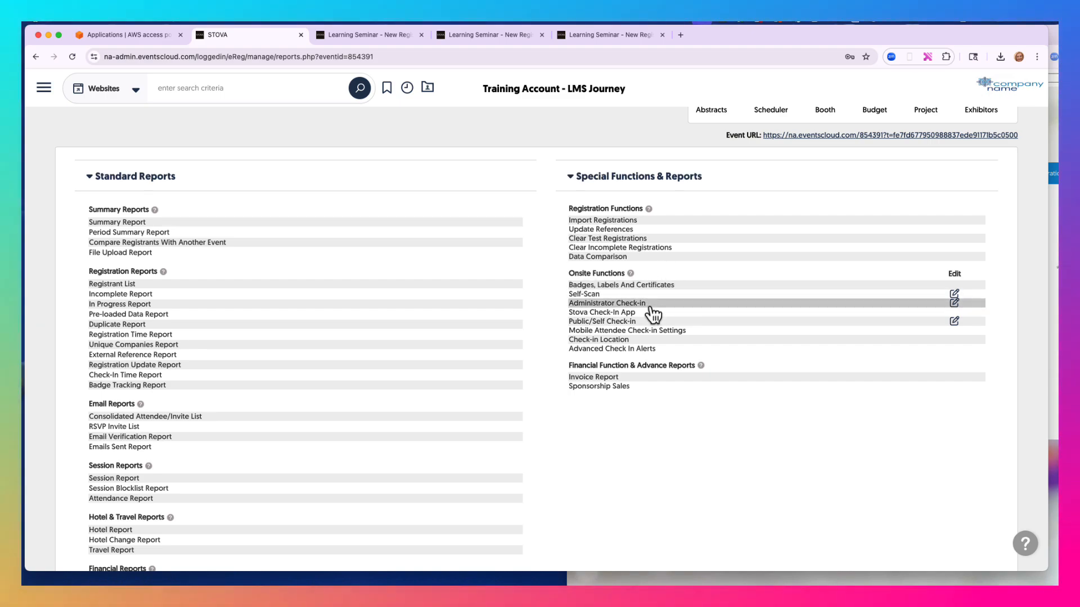
click(652, 307)
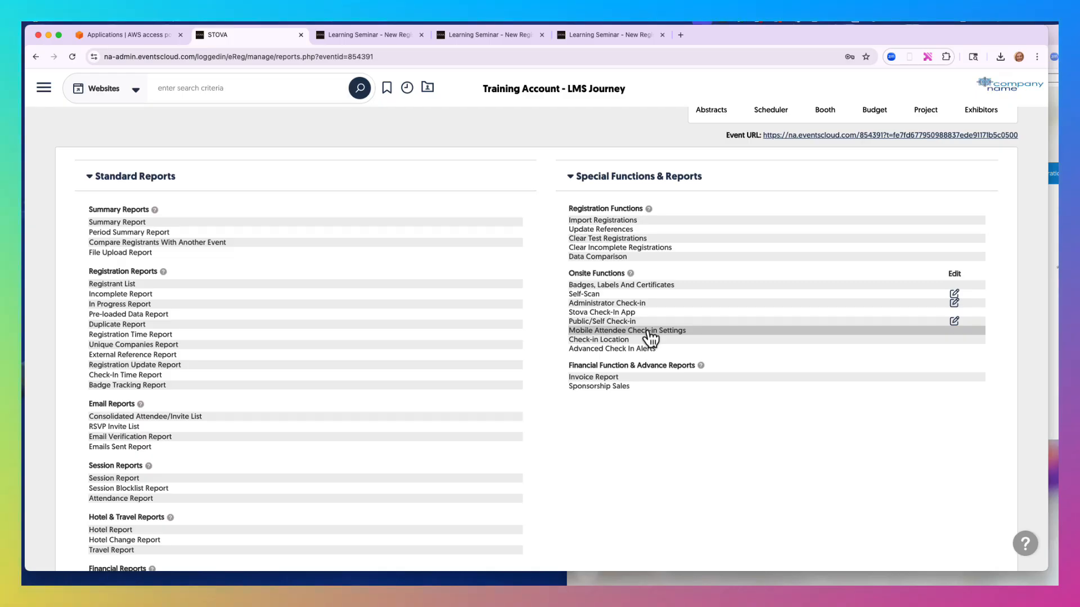
Return to the event's registration settings and set the event status to Live in the basic details
scroll(649, 333, up, 2)
mouse_move(714, 148)
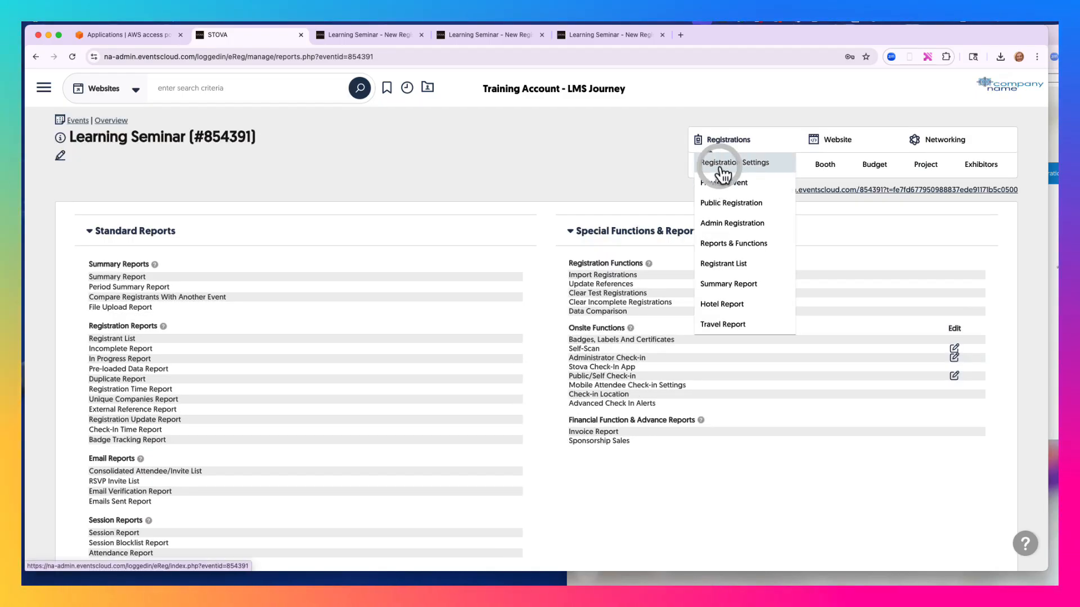
click(721, 169)
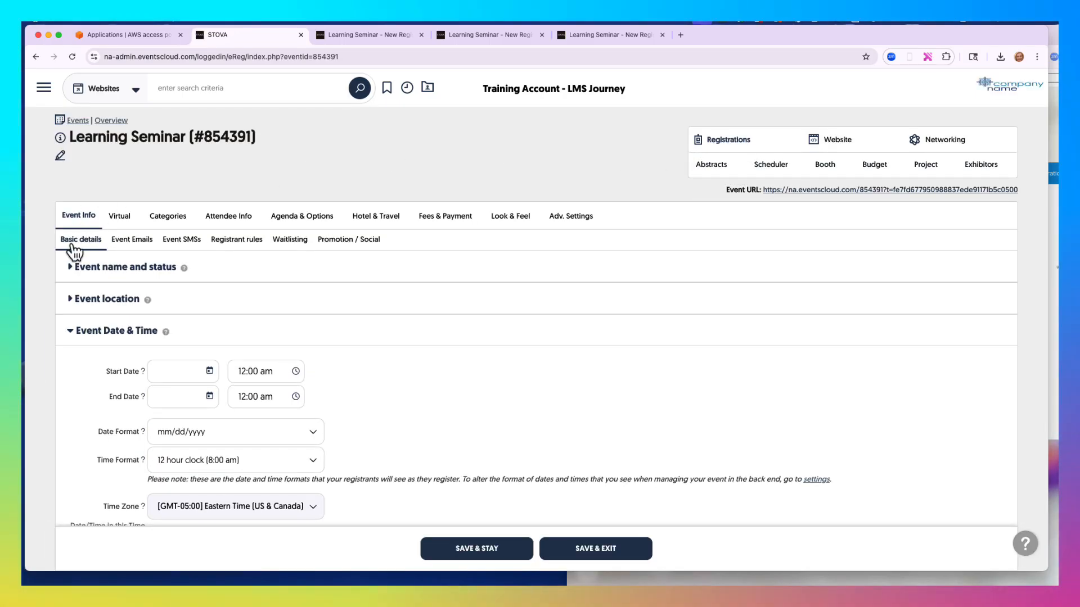
click(72, 267)
scroll(106, 379, down, 3)
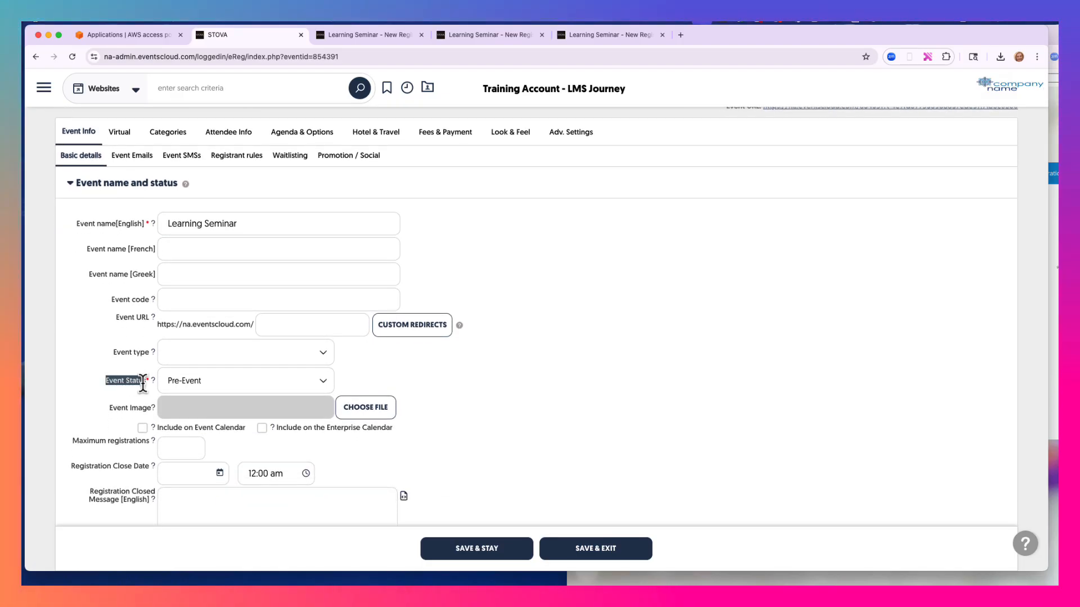
click(190, 386)
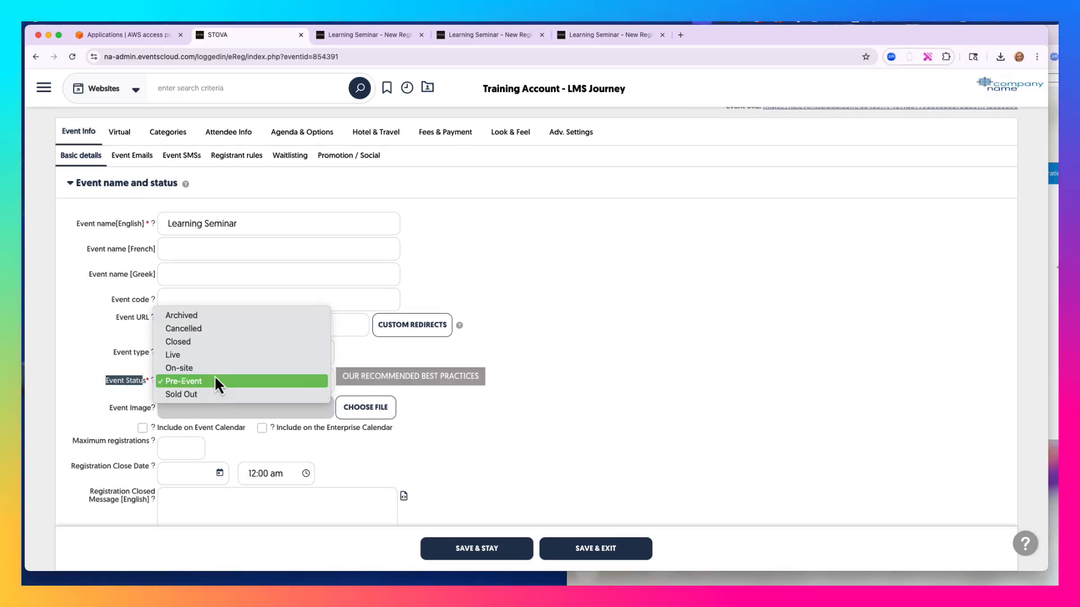
click(216, 356)
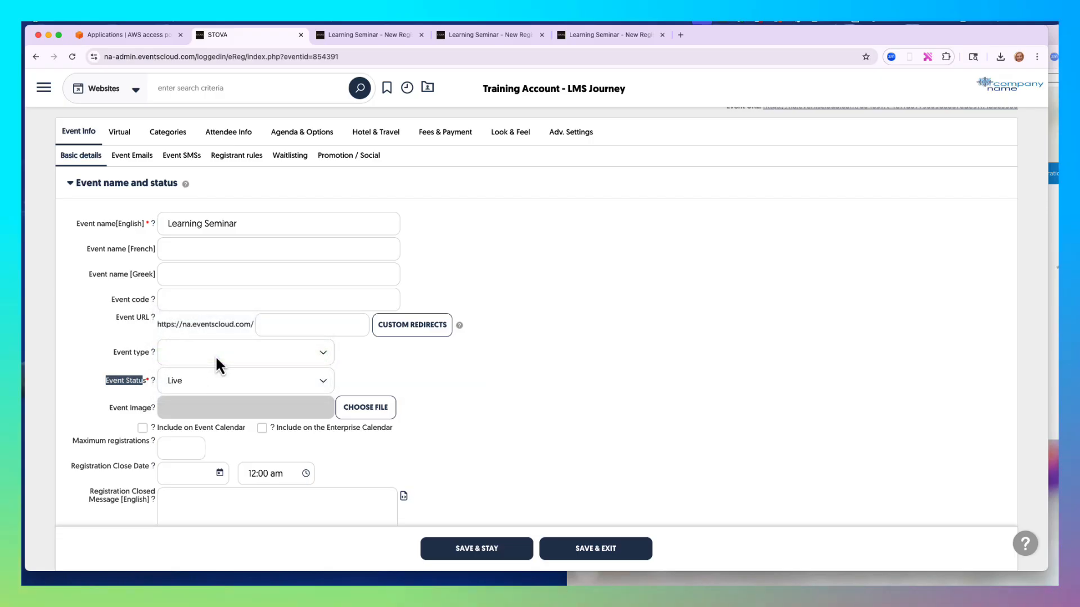
scroll(215, 356, up, 3)
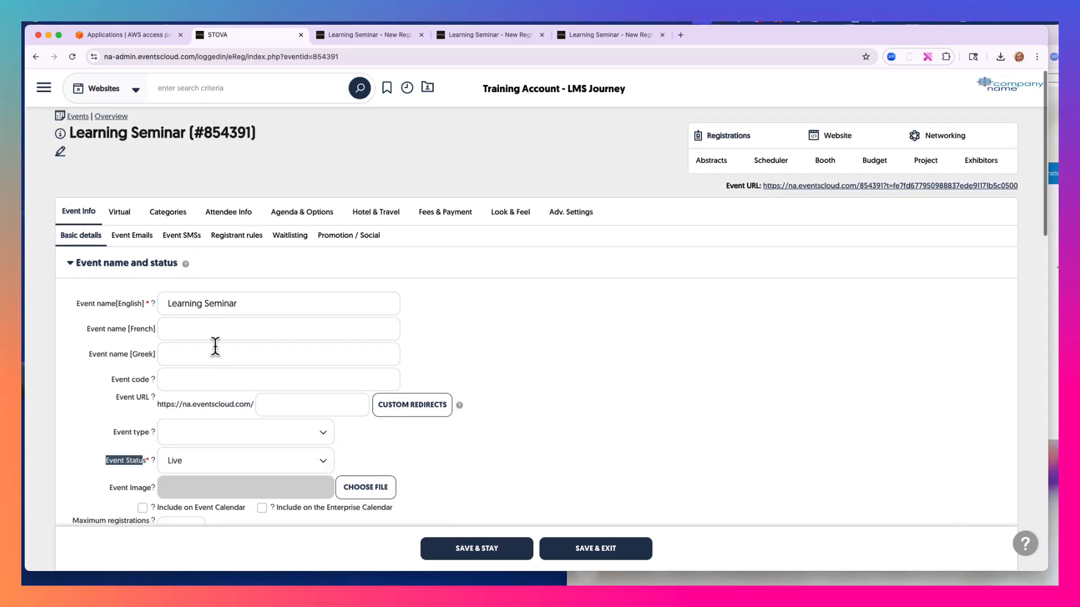
Copy the initial confirmation email to event registrants, set the copy's type to Registration cancellation, and save it
mouse_move(232, 225)
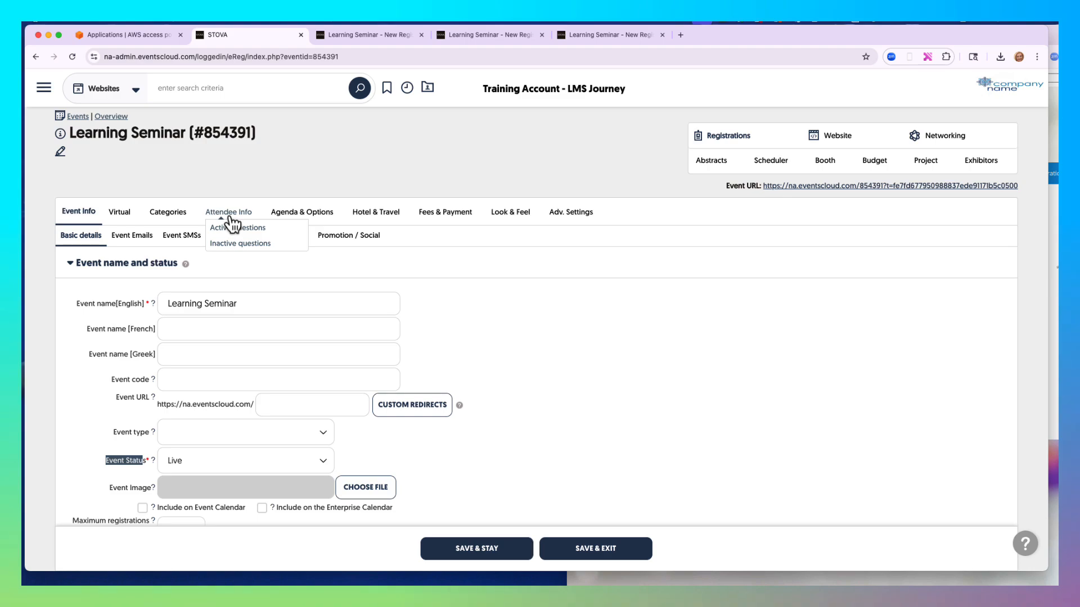
click(135, 236)
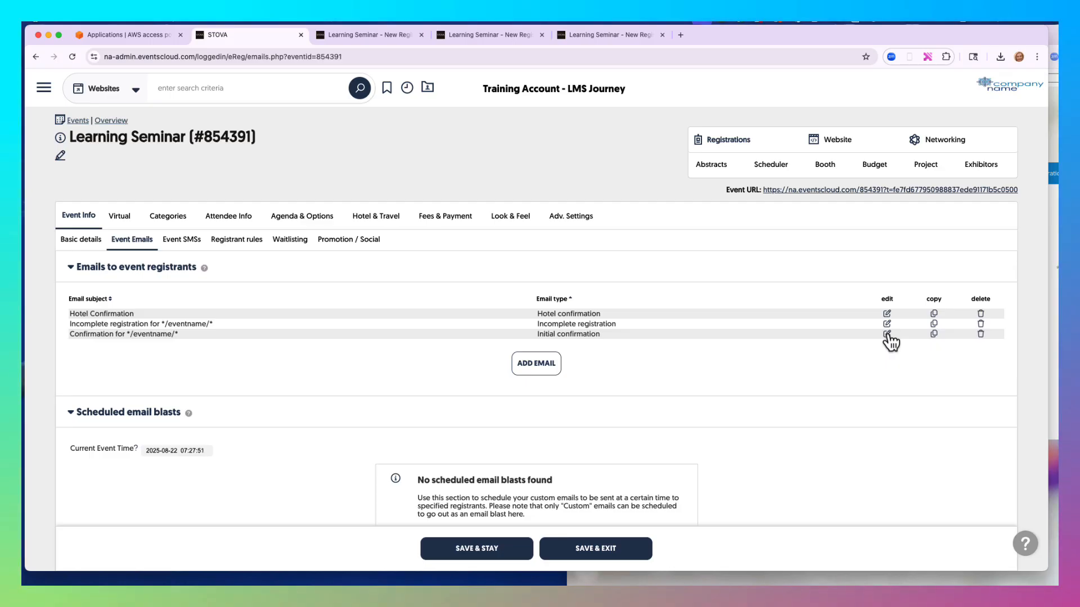
click(933, 334)
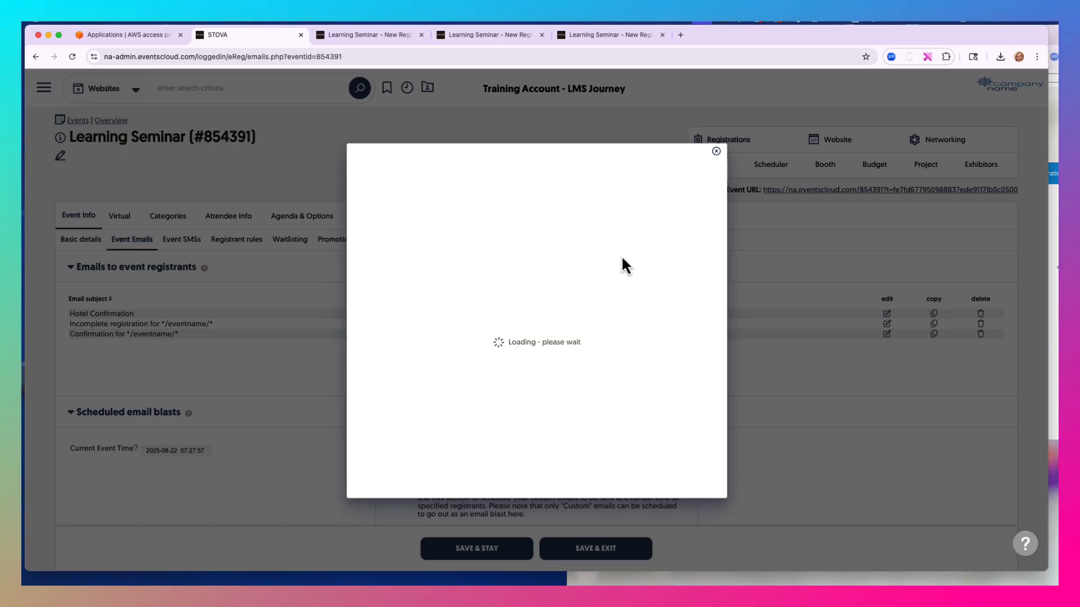
click(633, 247)
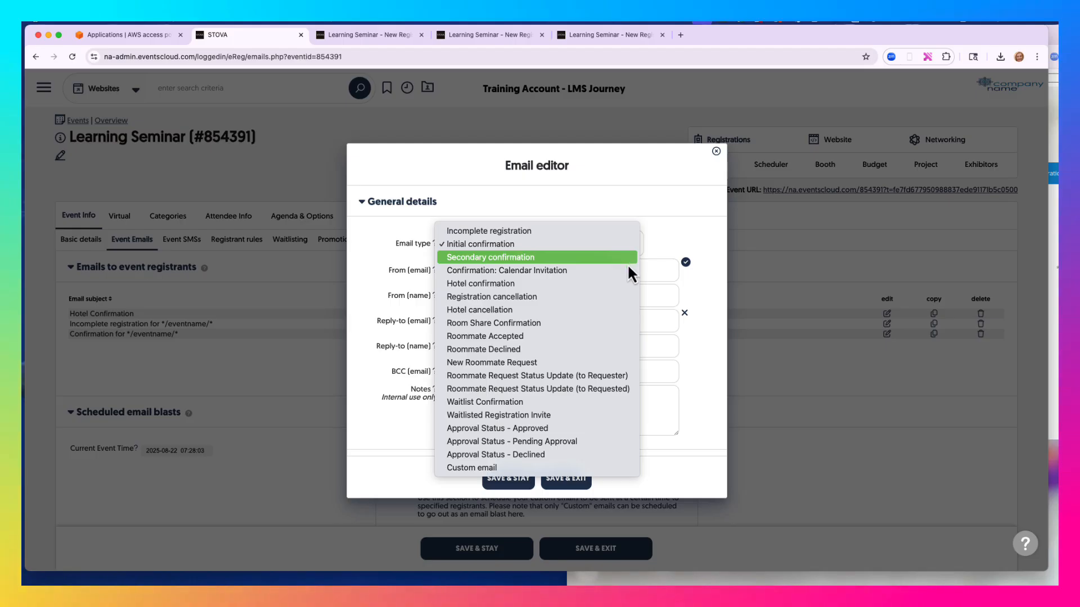
click(612, 296)
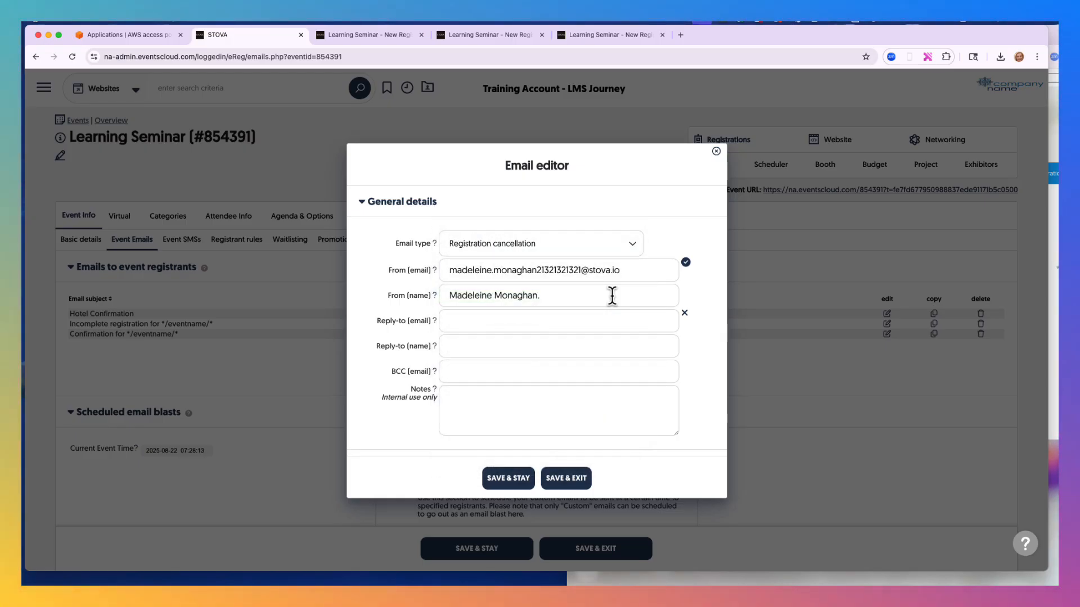
click(566, 478)
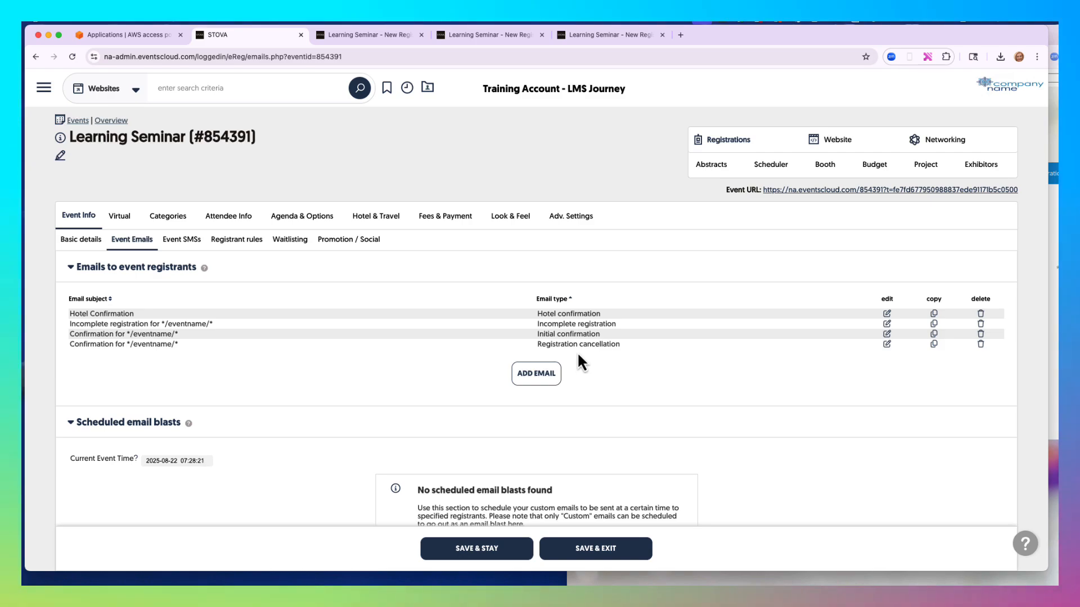
Copy the registration cancellation email with the type set to Custom email, and open the event's SMS settings
click(934, 344)
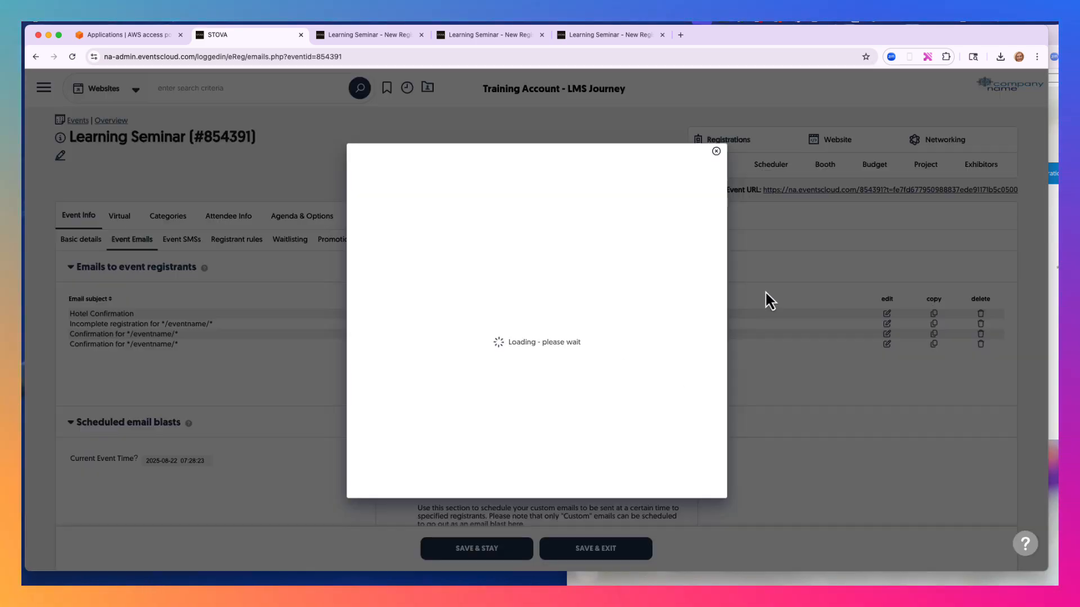
click(565, 236)
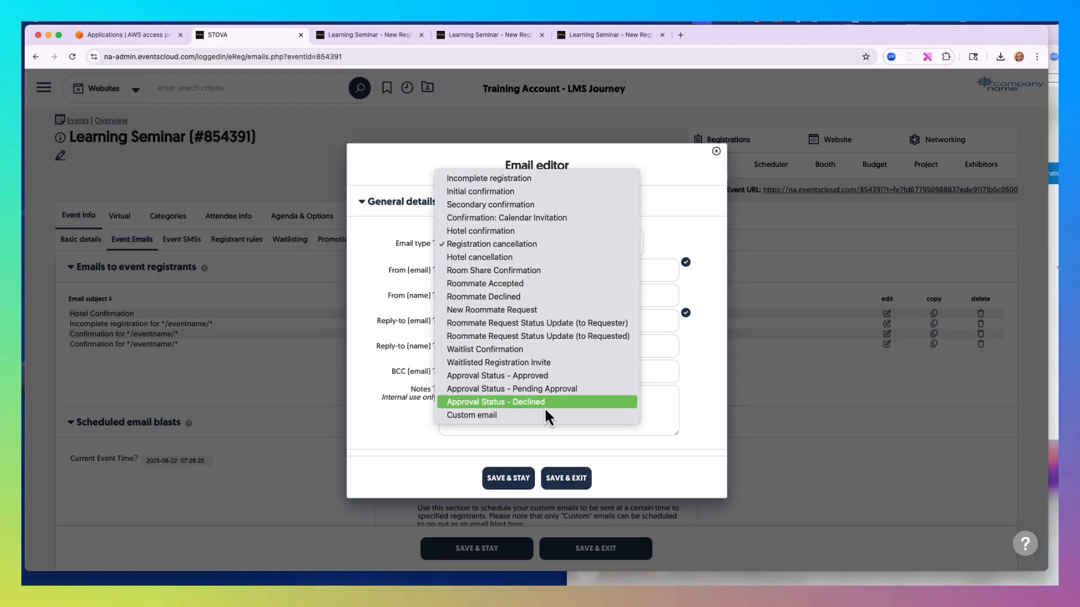
click(543, 416)
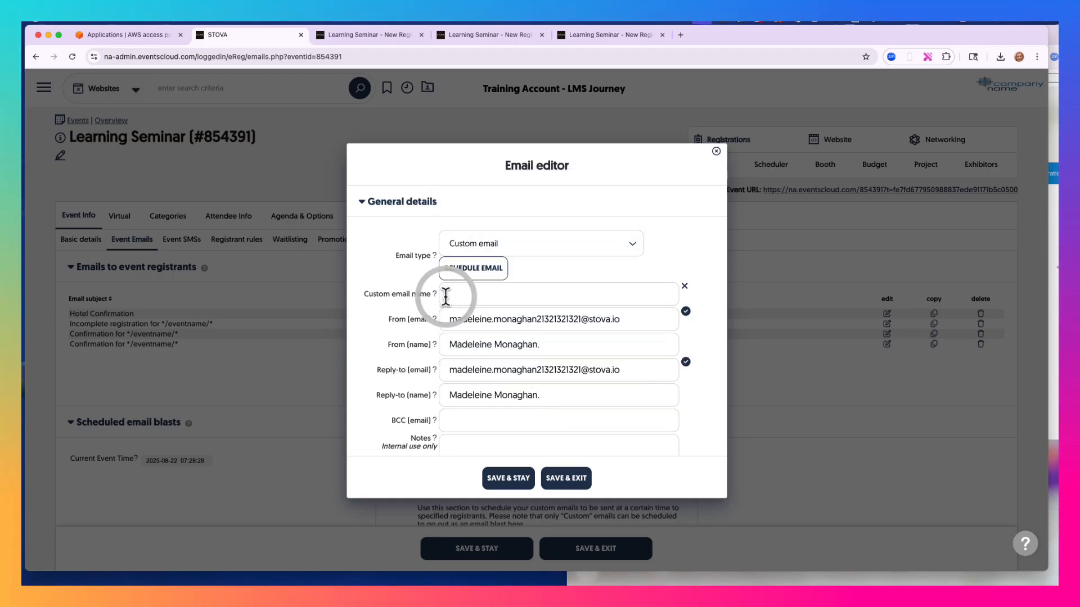
click(568, 316)
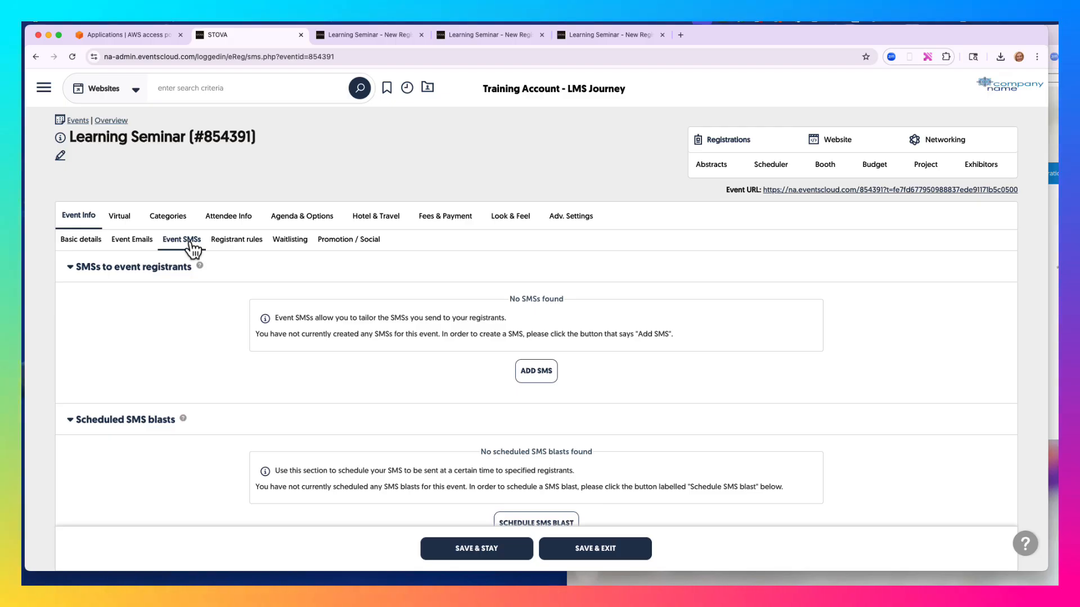
Review the event's registrant rules, collapsing the registration modification permissions to see the block list sections
click(229, 242)
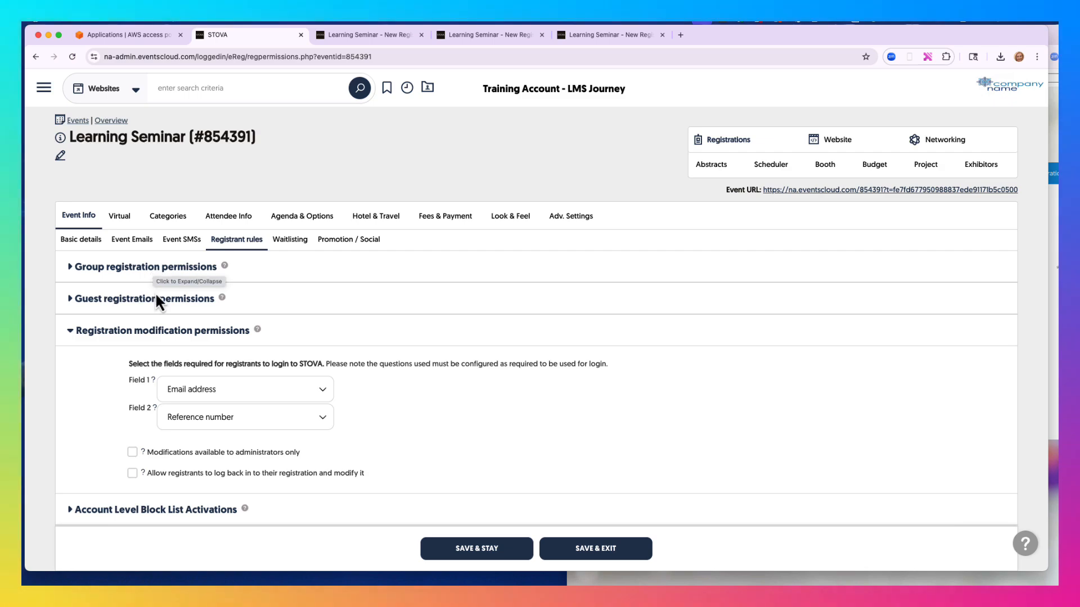
click(139, 334)
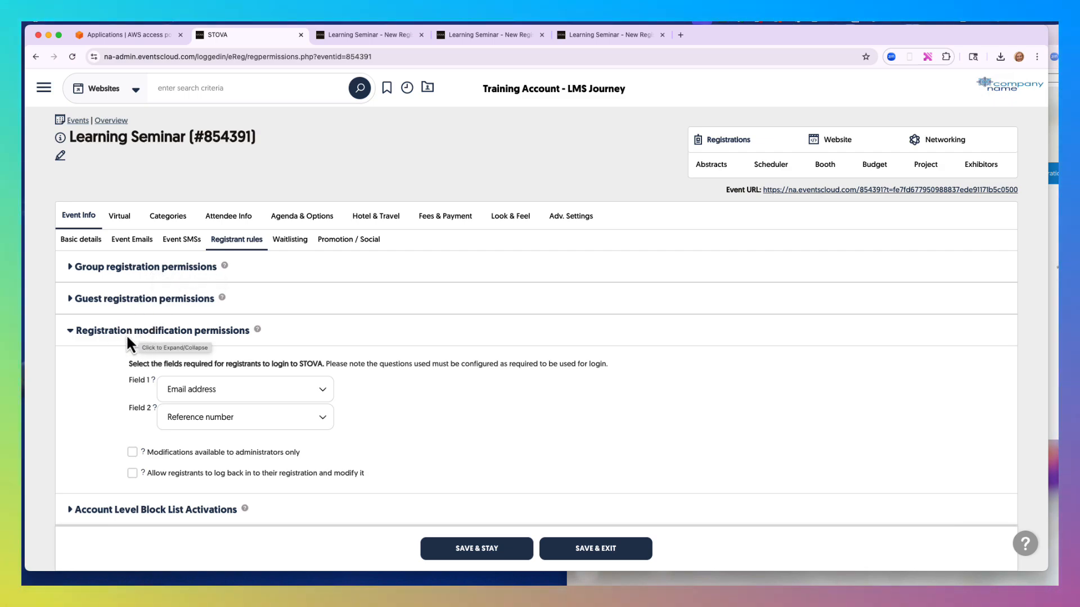
click(72, 330)
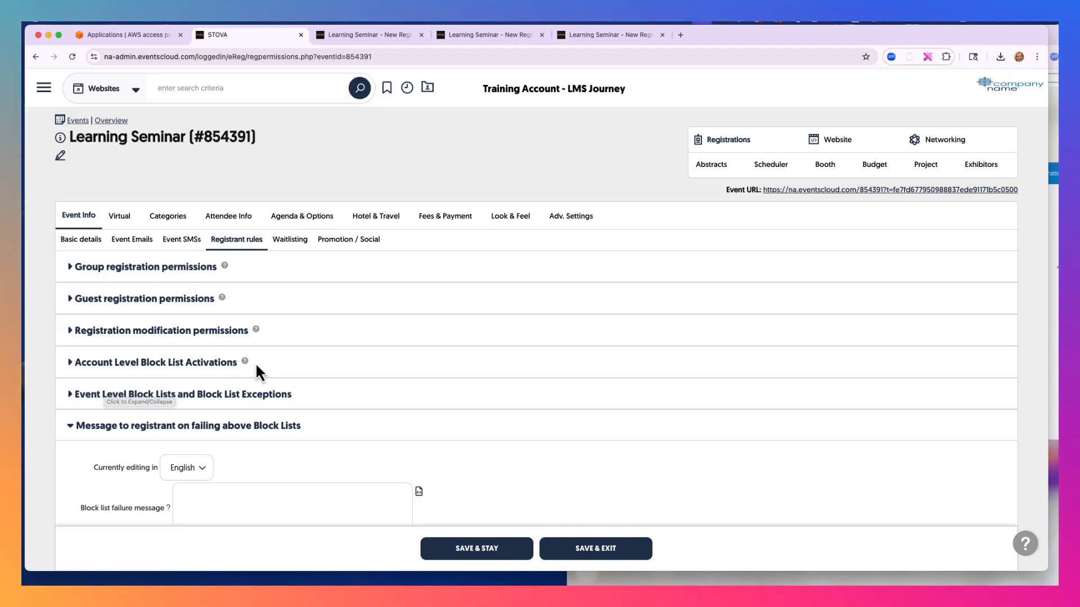
Enable waitlisting for the event and select General Attendees, Staff Member and Speakers as the categories to waitlist
click(293, 243)
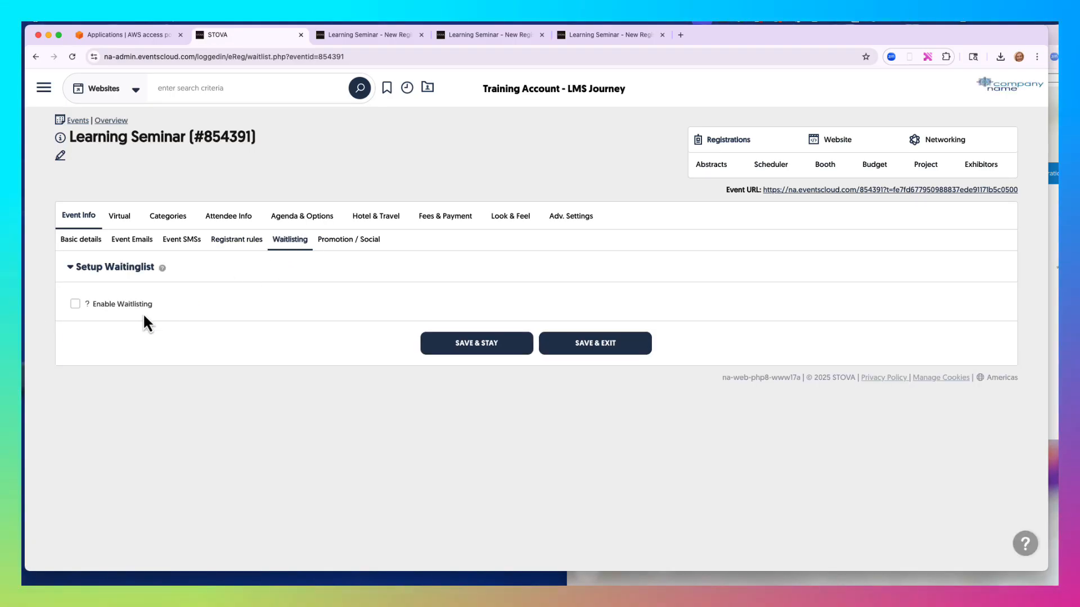
click(75, 304)
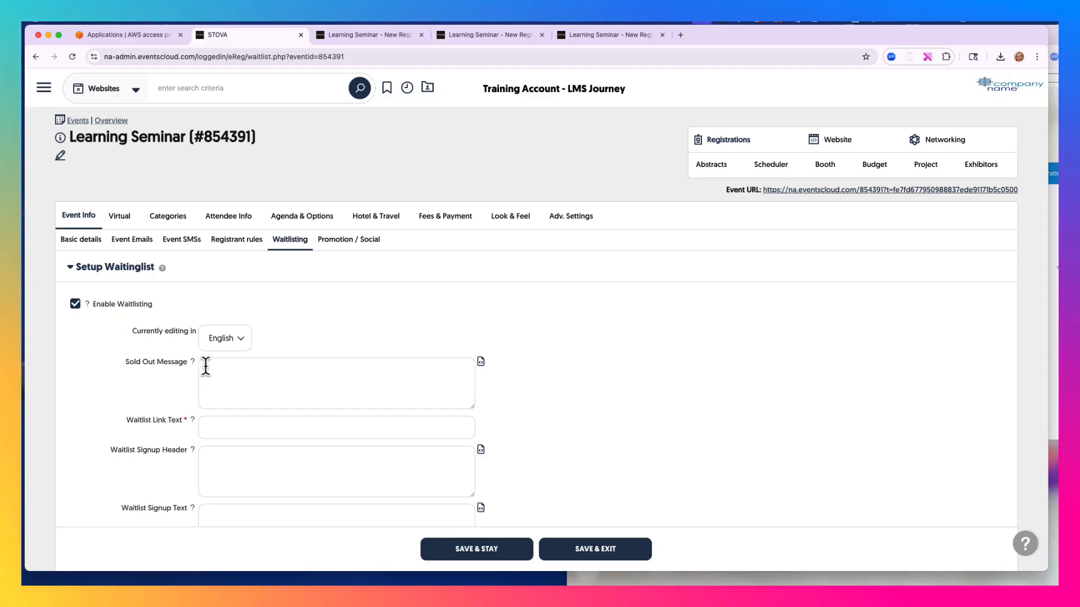
scroll(206, 366, down, 5)
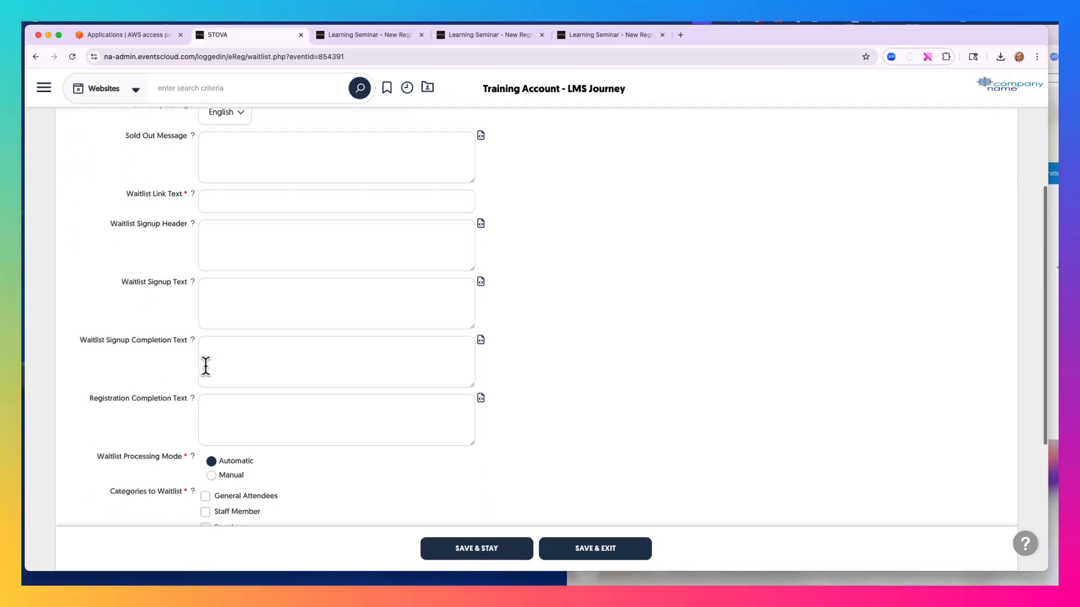
scroll(206, 366, down, 3)
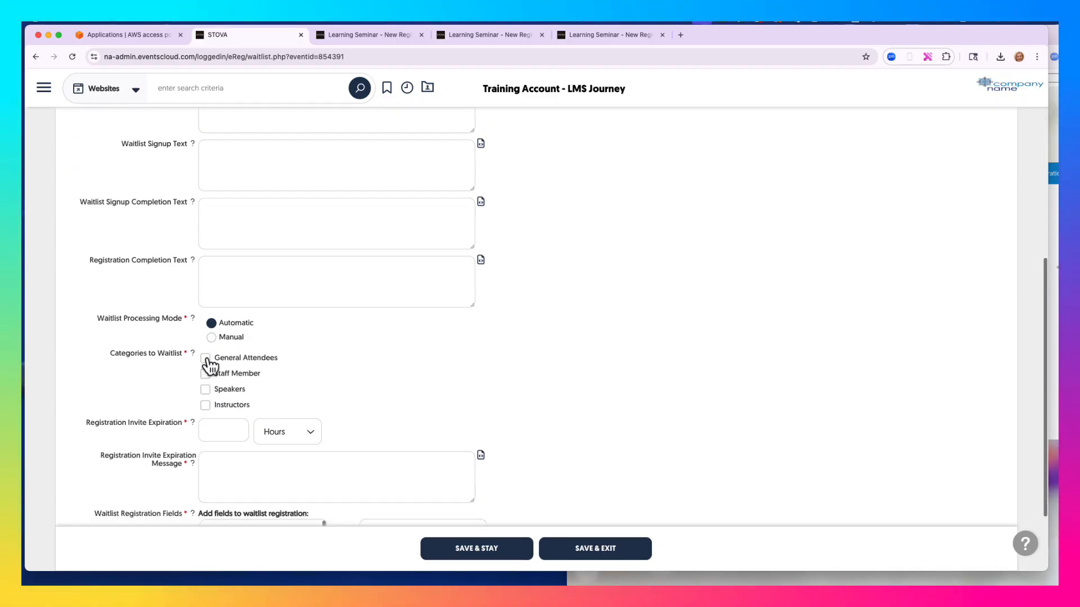
click(206, 359)
click(206, 374)
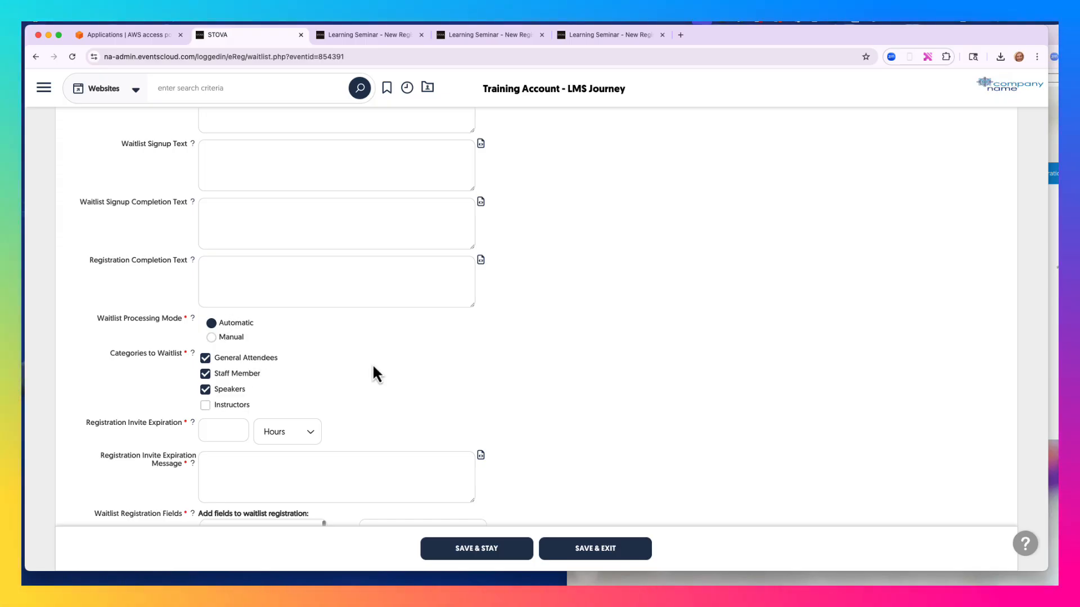
scroll(372, 363, up, 6)
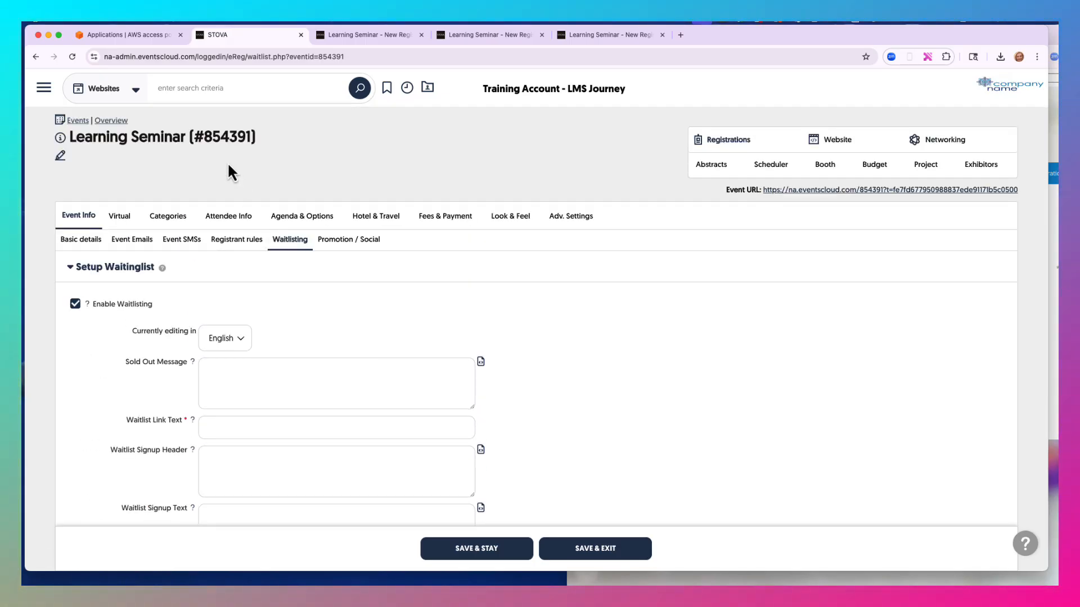
Show the platform's main navigation and examine its modules, expanding the Marketing functions for mailing lists and emails
click(44, 89)
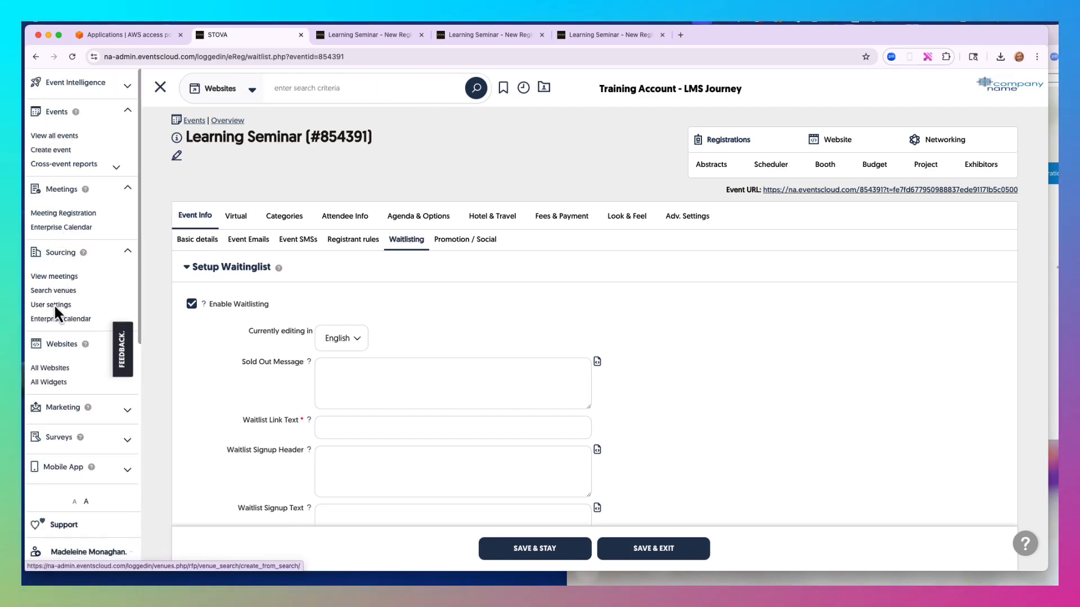
click(53, 371)
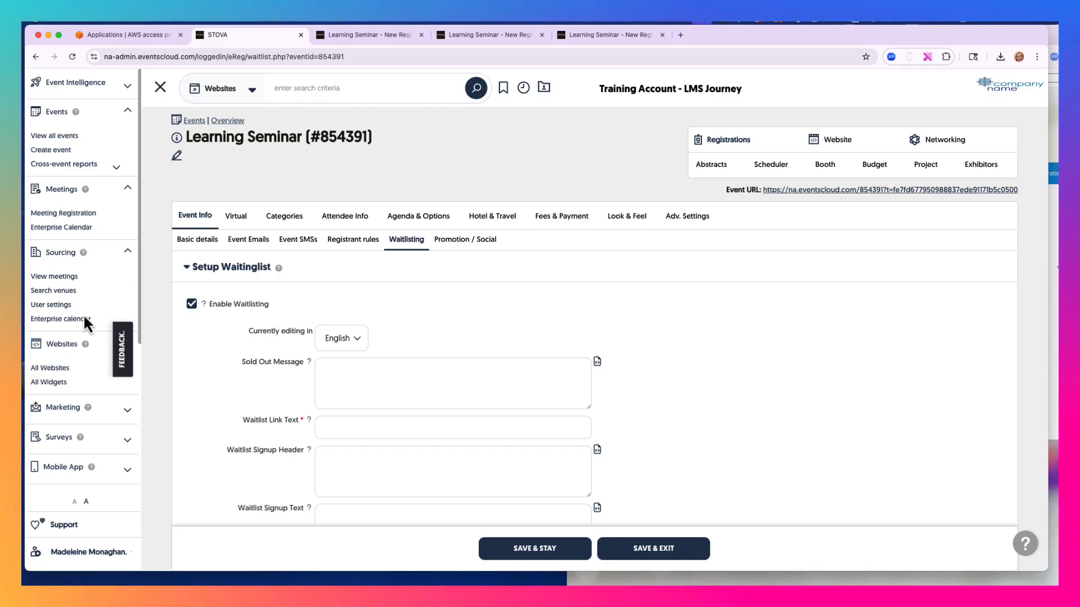
scroll(67, 395, down, 3)
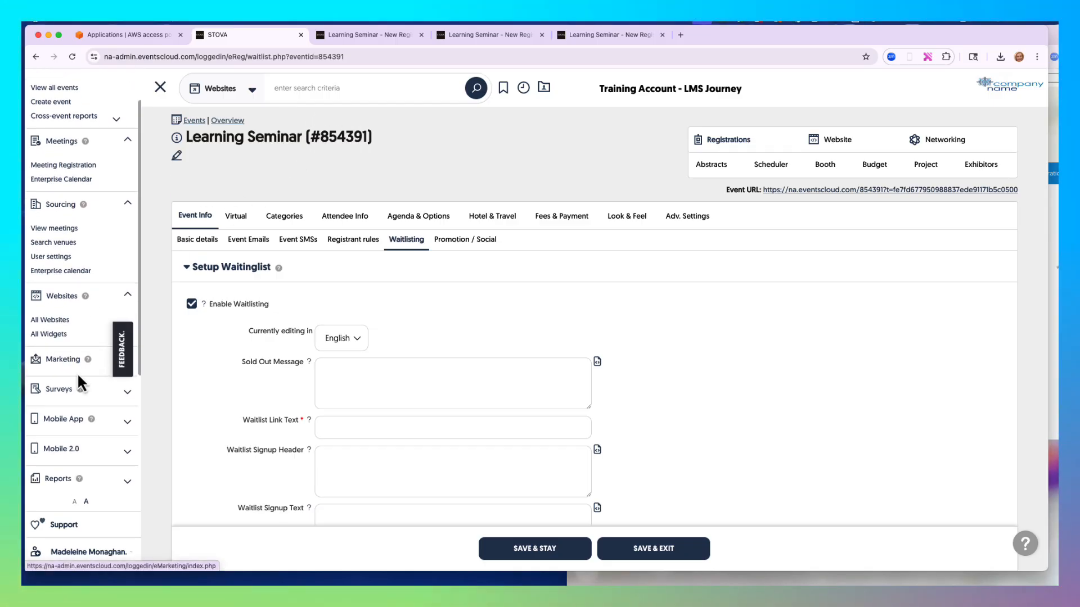
scroll(79, 381, down, 2)
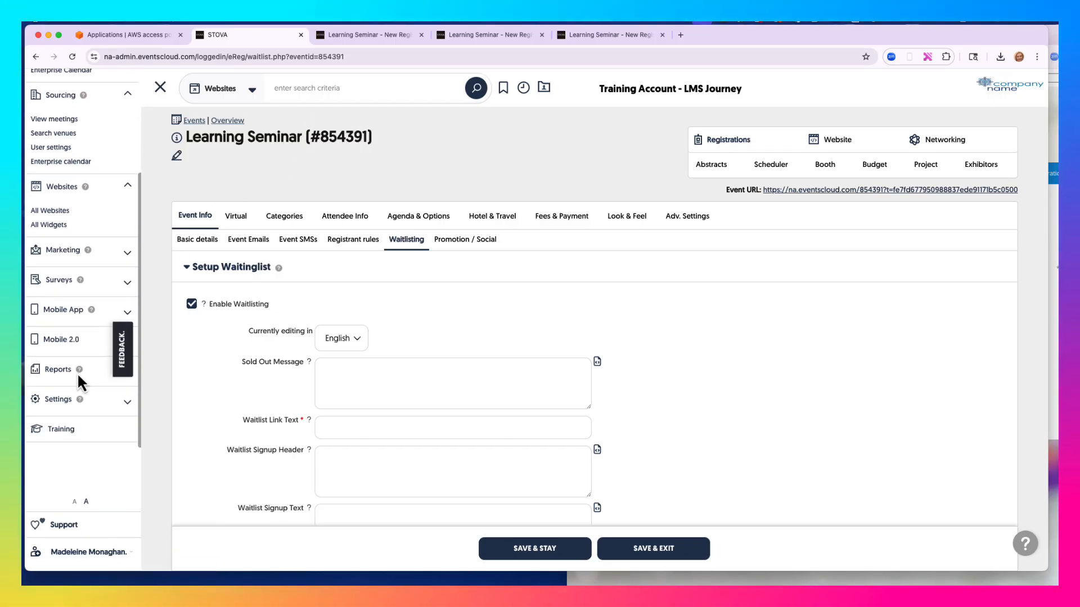
click(128, 252)
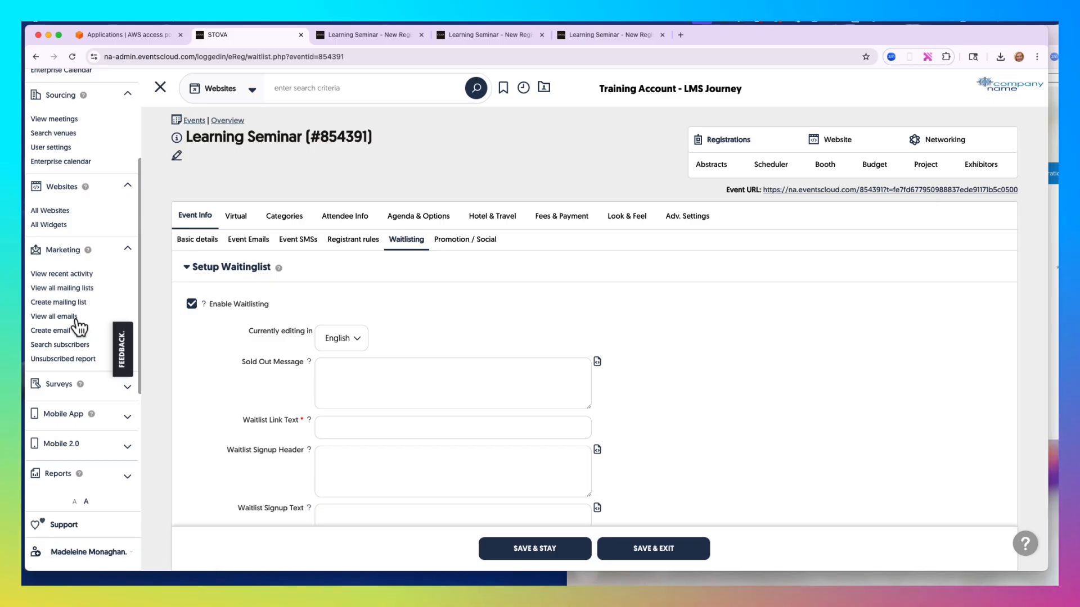
click(68, 318)
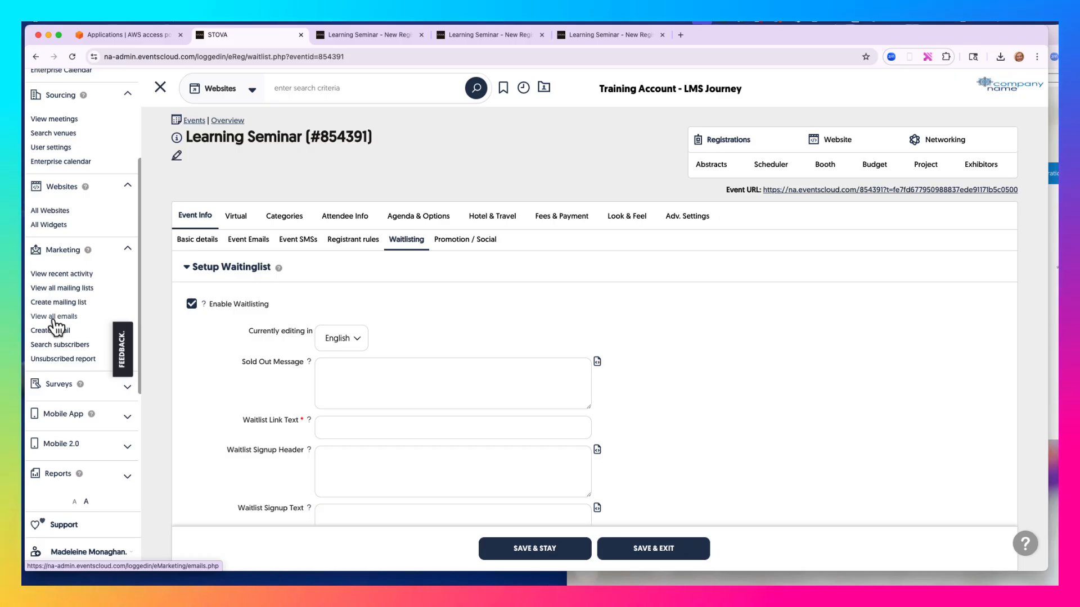
Examine the Surveys functions and the Mobile 2.0 module in the main navigation
click(128, 390)
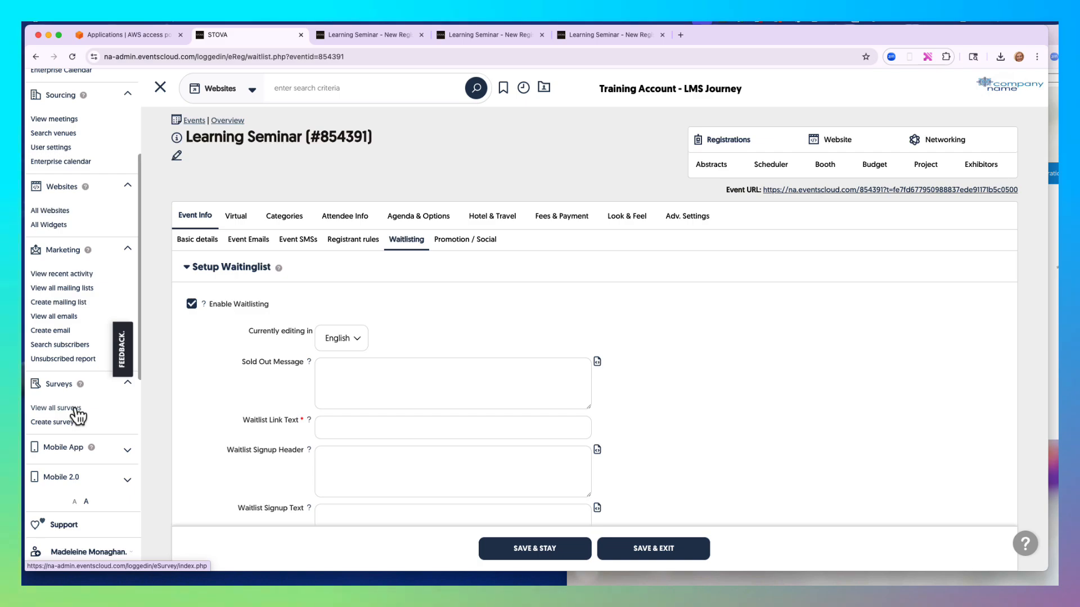
click(189, 394)
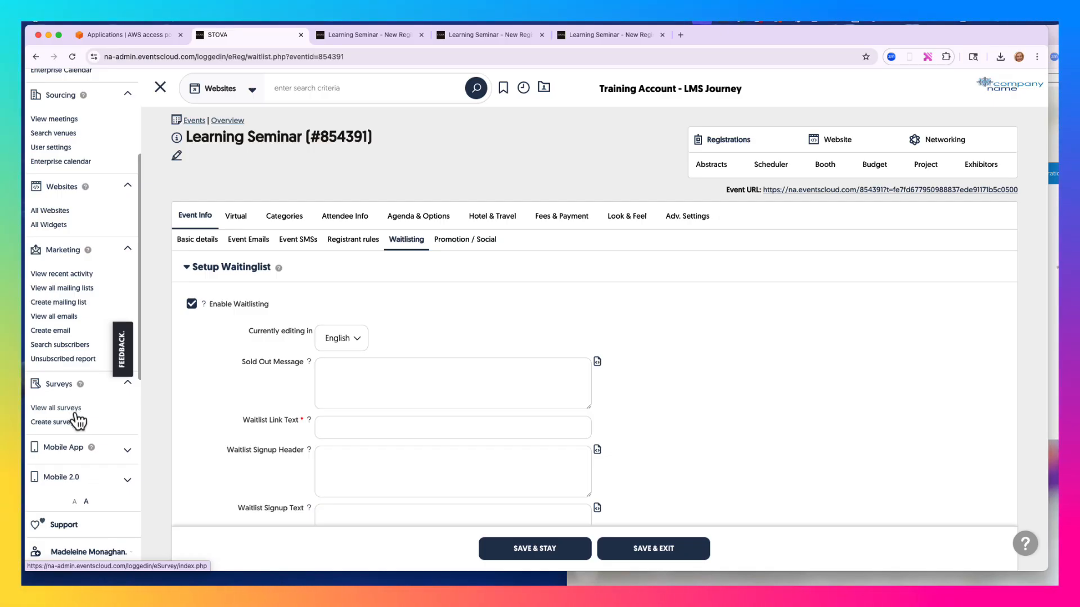
click(75, 477)
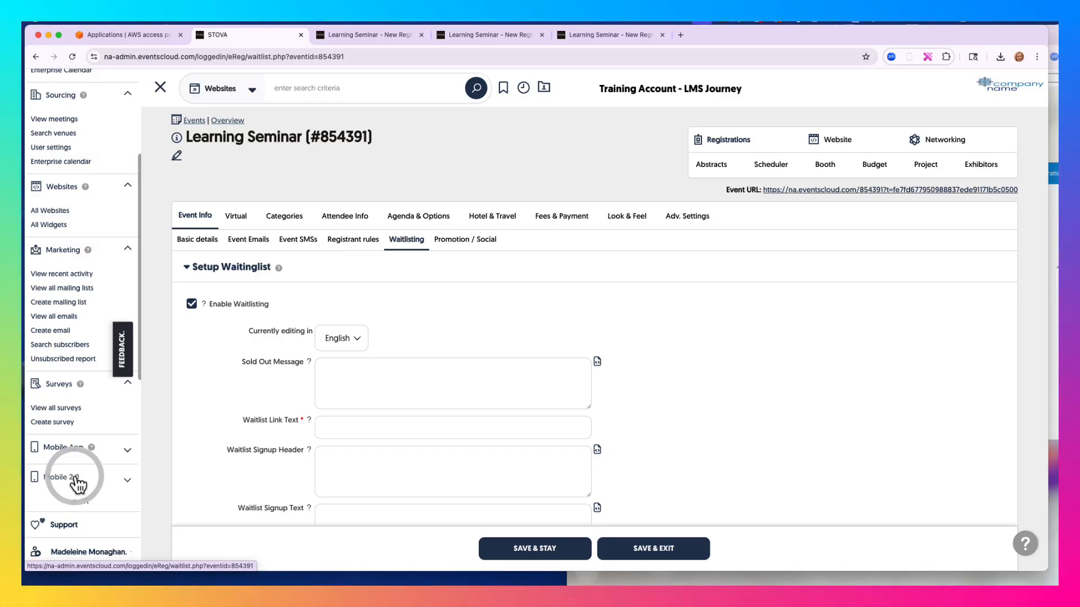